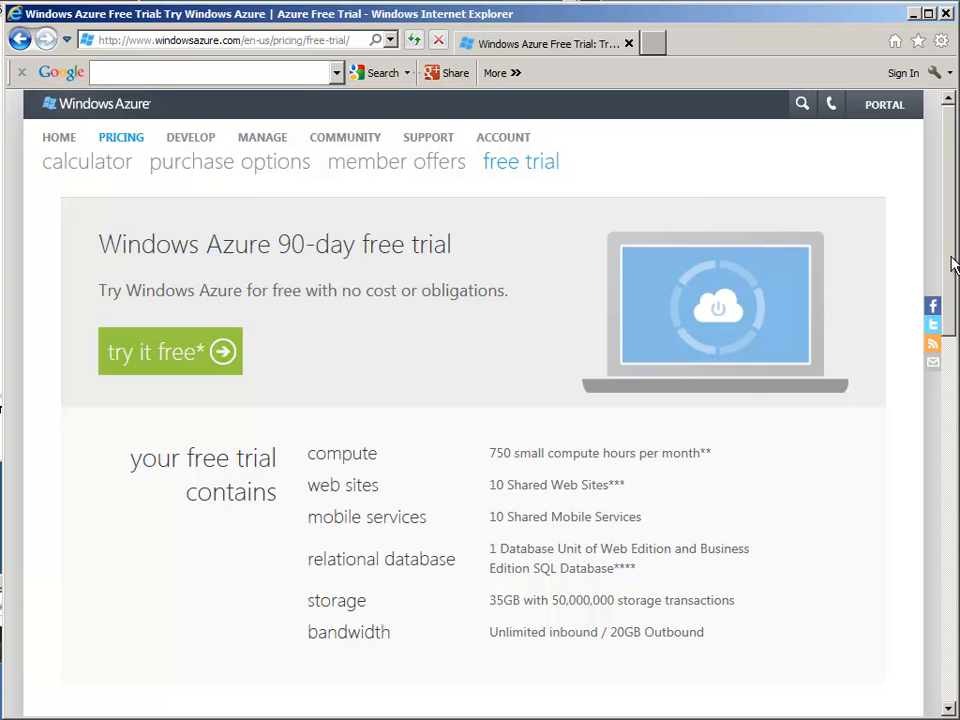
Start the free trial and sign in with the Microsoft account e-mail and password
{"action": "left_click", "coordinate": [170, 370]}
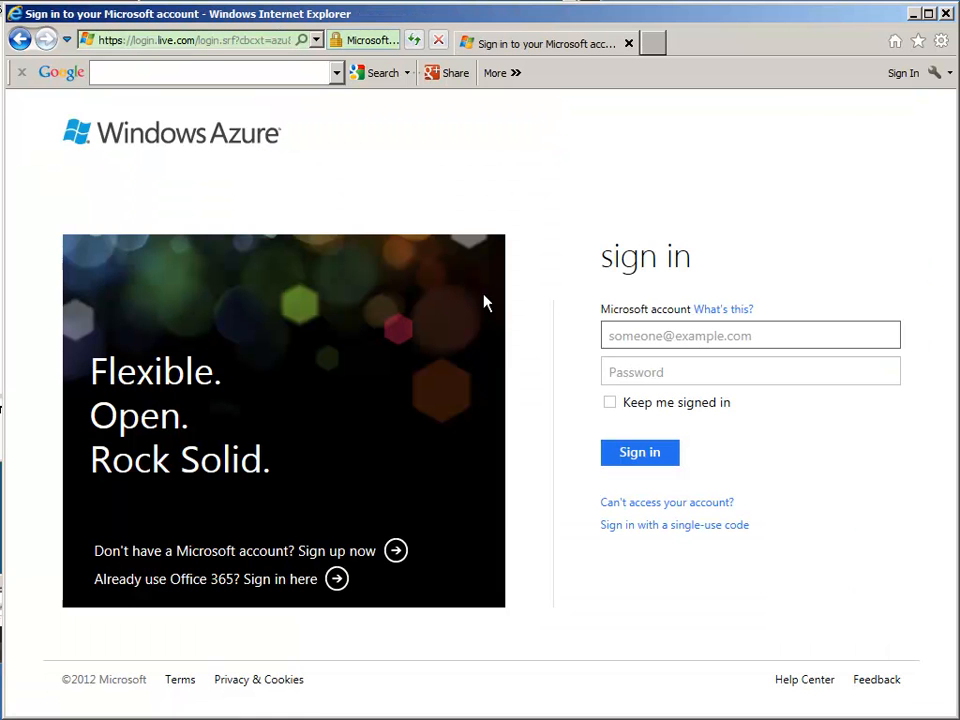
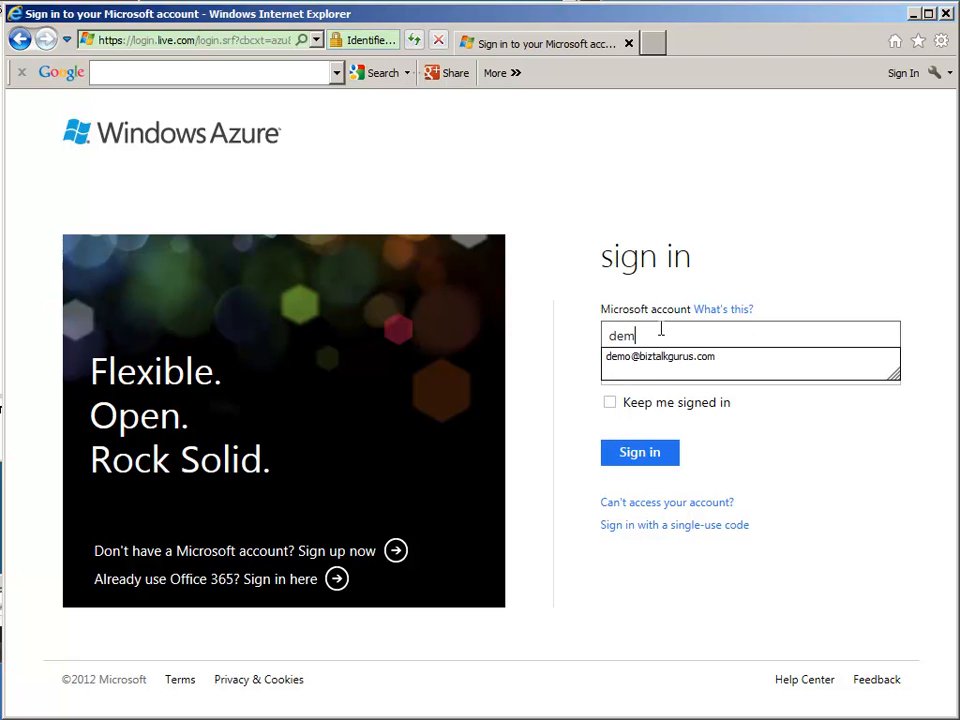
{"action": "key", "text": "Down"}
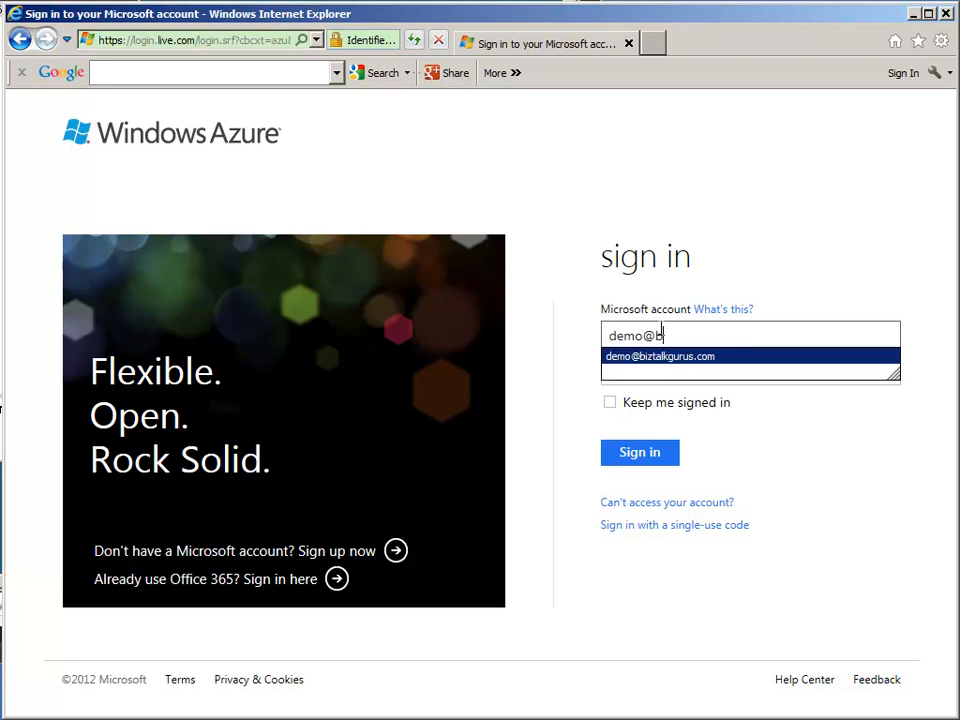
{"action": "key", "text": "Tab"}
{"action": "type", "text": "**********"}
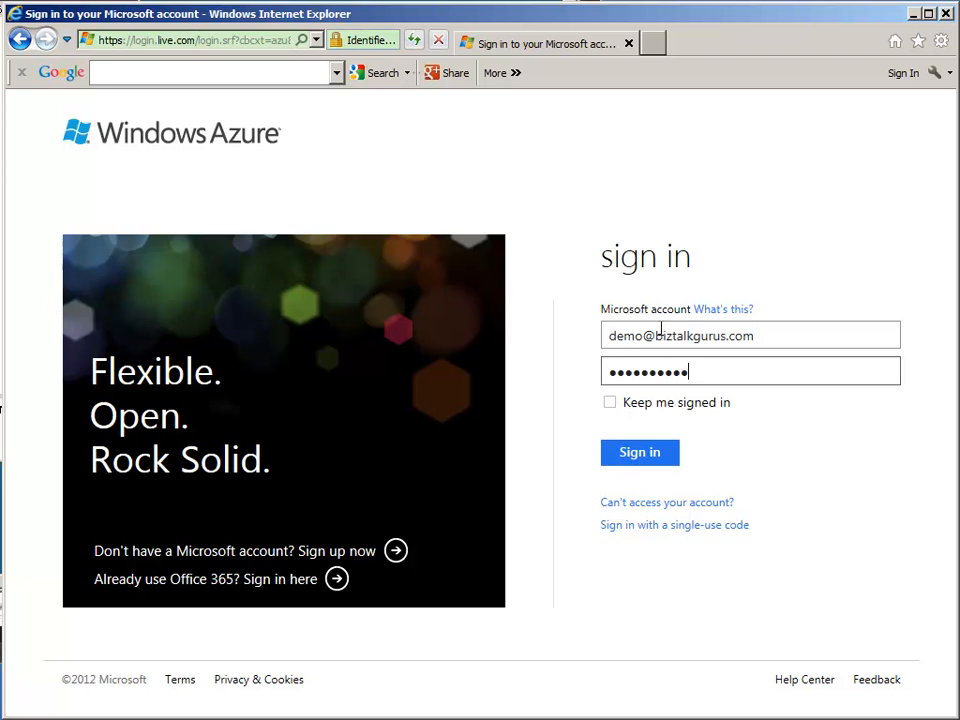
{"action": "left_click", "coordinate": [625, 450]}
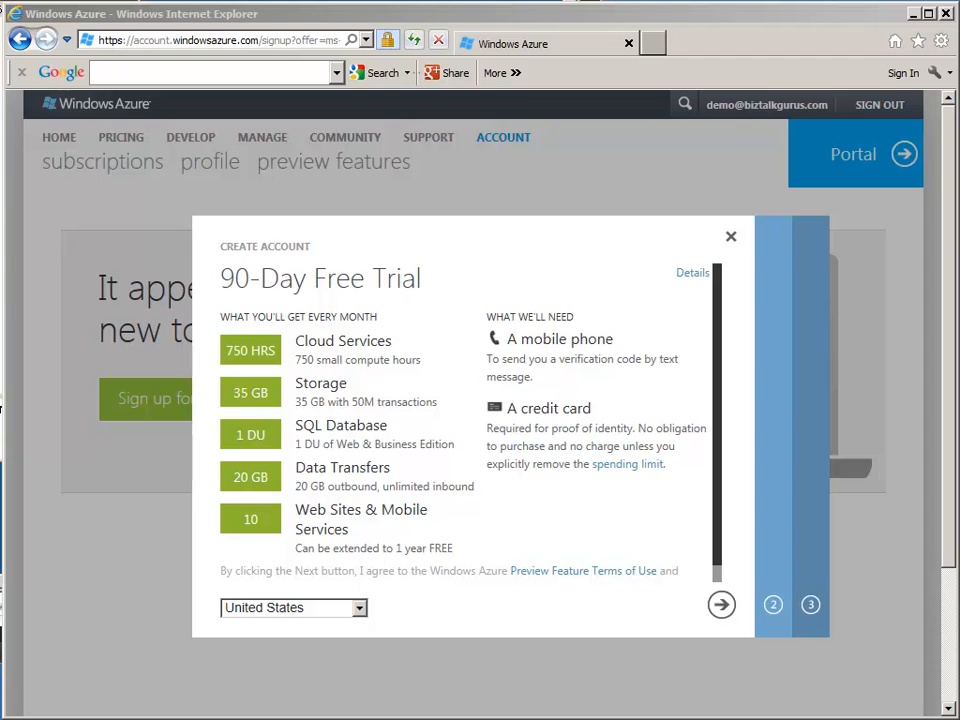
Enter the mobile phone number and have a verification code sent by text message
{"action": "left_click", "coordinate": [722, 605]}
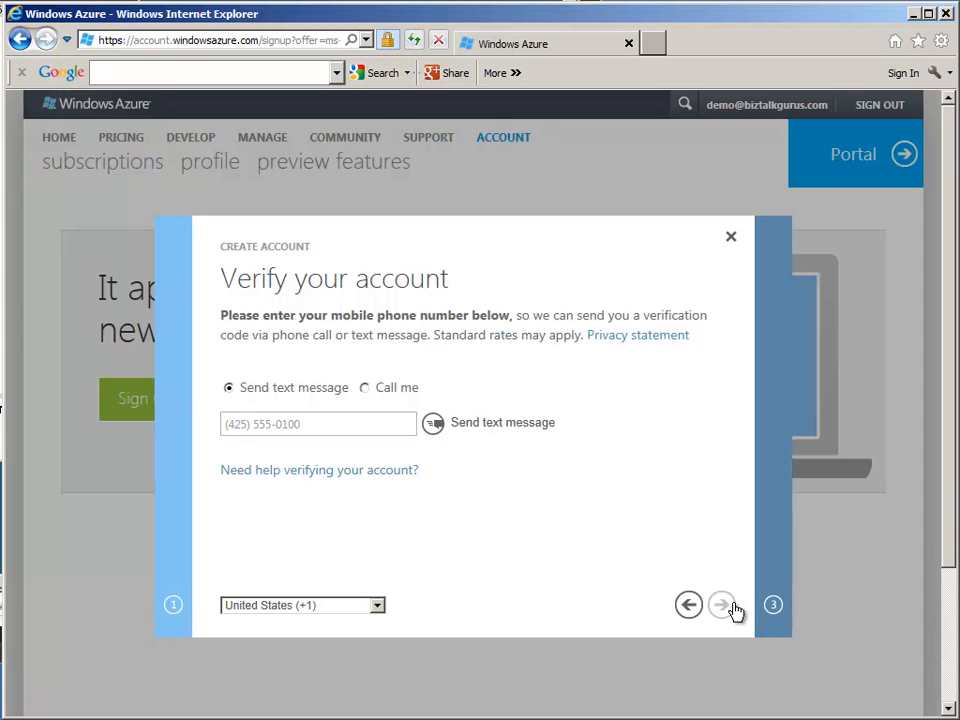
{"action": "left_click", "coordinate": [310, 425]}
{"action": "type", "text": "214"}
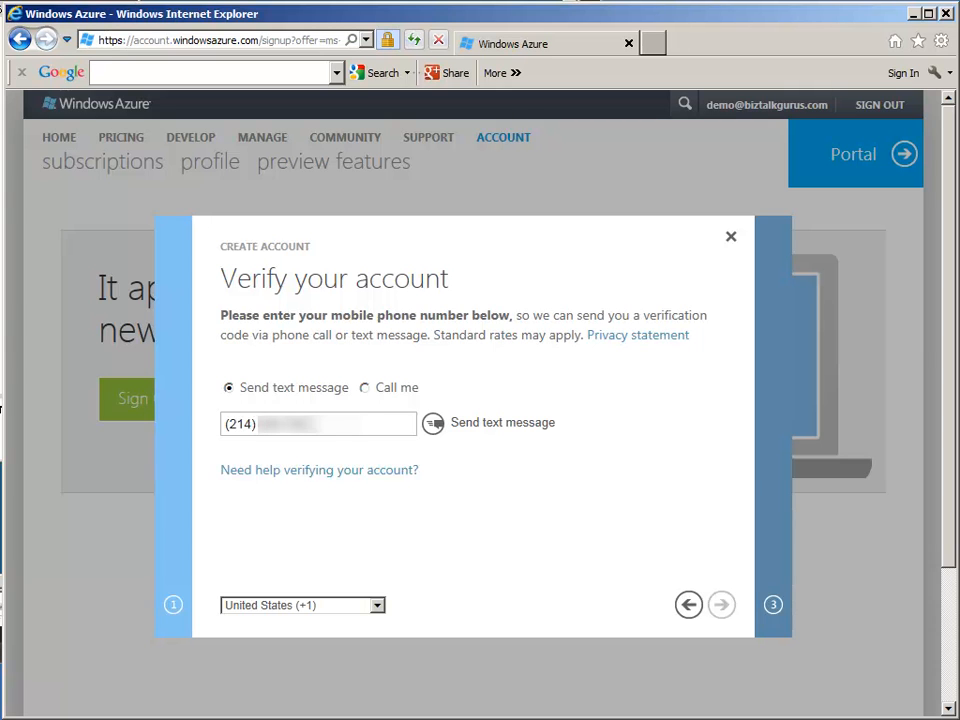
{"action": "left_click", "coordinate": [455, 432]}
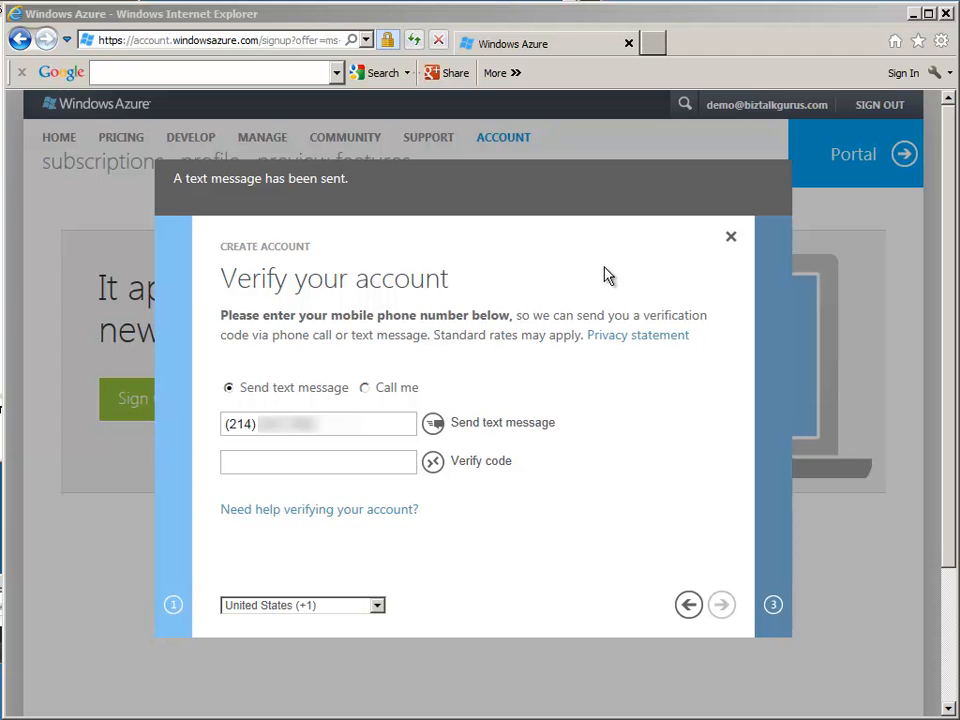
Enter and verify the texted code, then continue to the billing details
{"action": "left_click", "coordinate": [271, 462]}
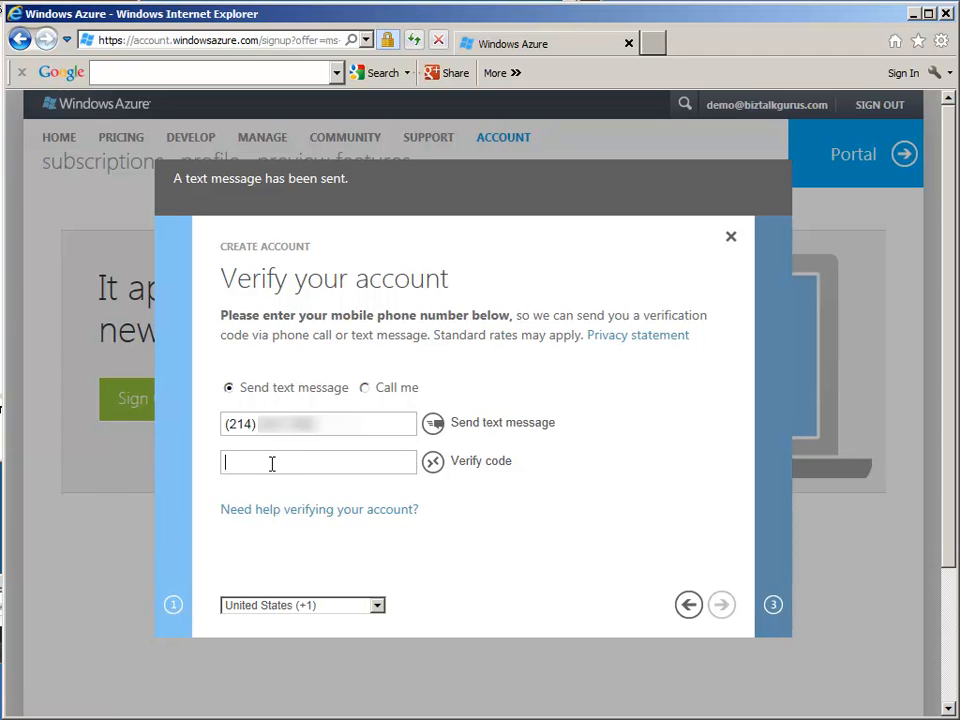
{"action": "left_click", "coordinate": [434, 470]}
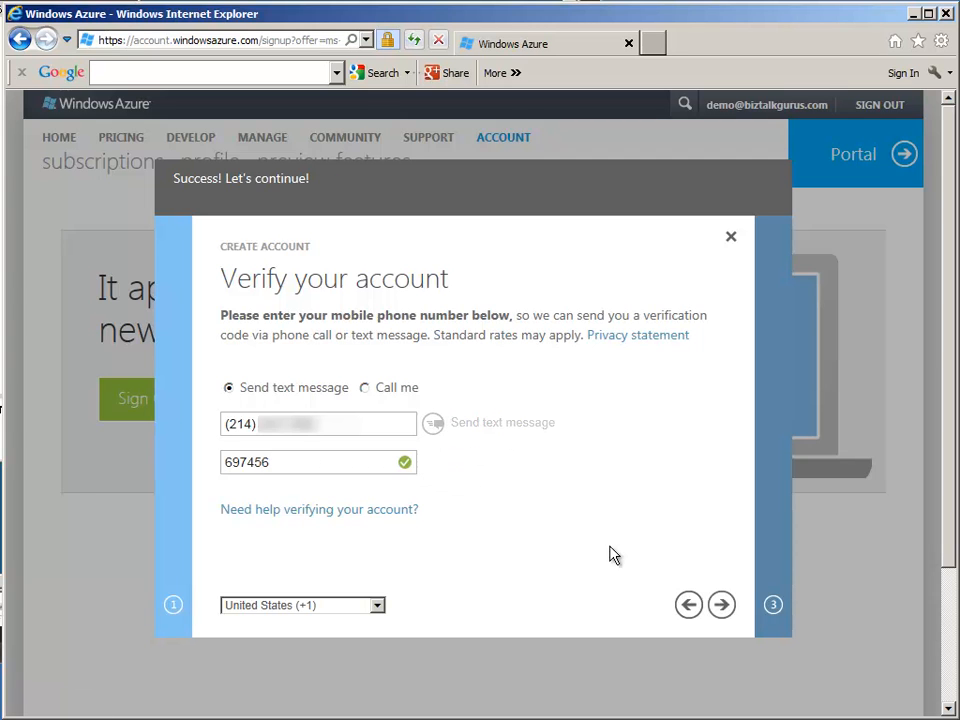
{"action": "left_click", "coordinate": [722, 604]}
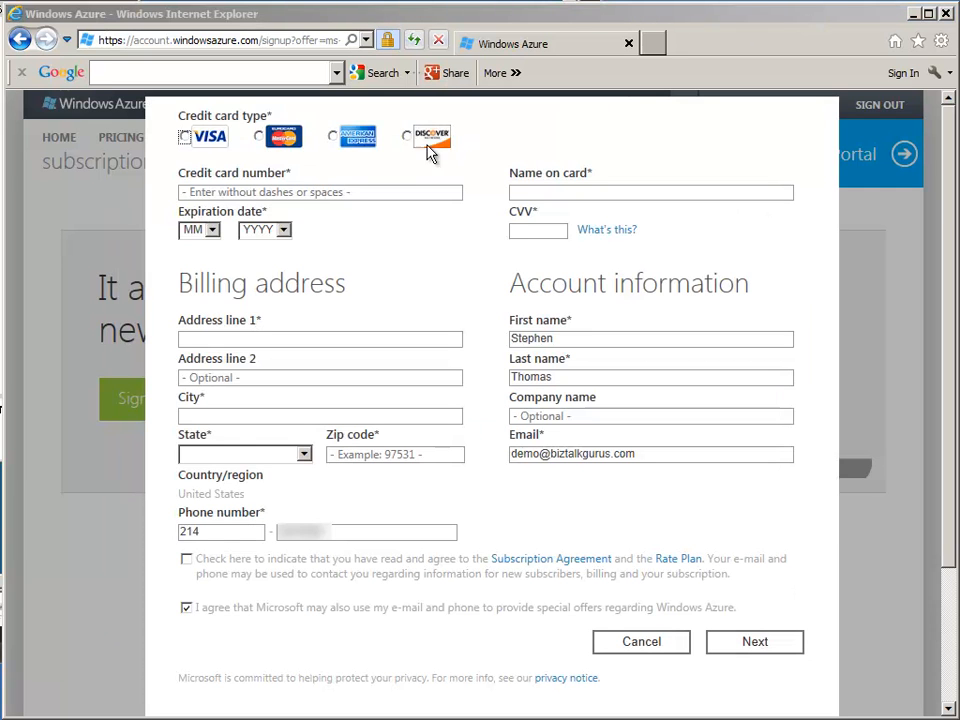
Choose American Express as the payment card type
{"action": "left_click", "coordinate": [349, 144]}
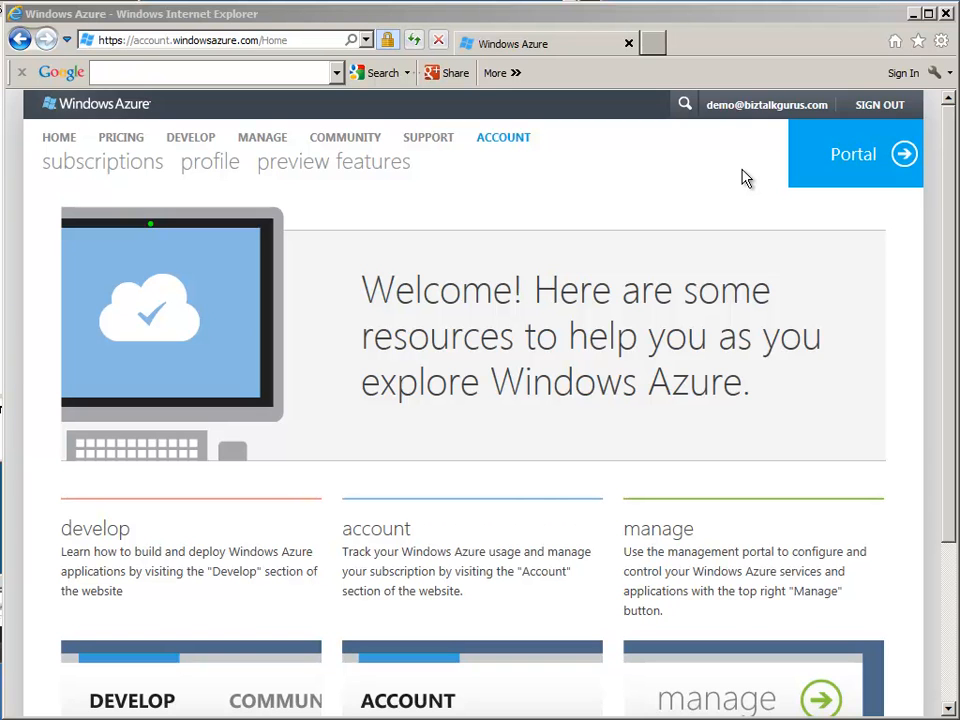
Request the Virtual Machines & Virtual Networks preview on the 3-Month Free Trial subscription
{"action": "left_click", "coordinate": [324, 174]}
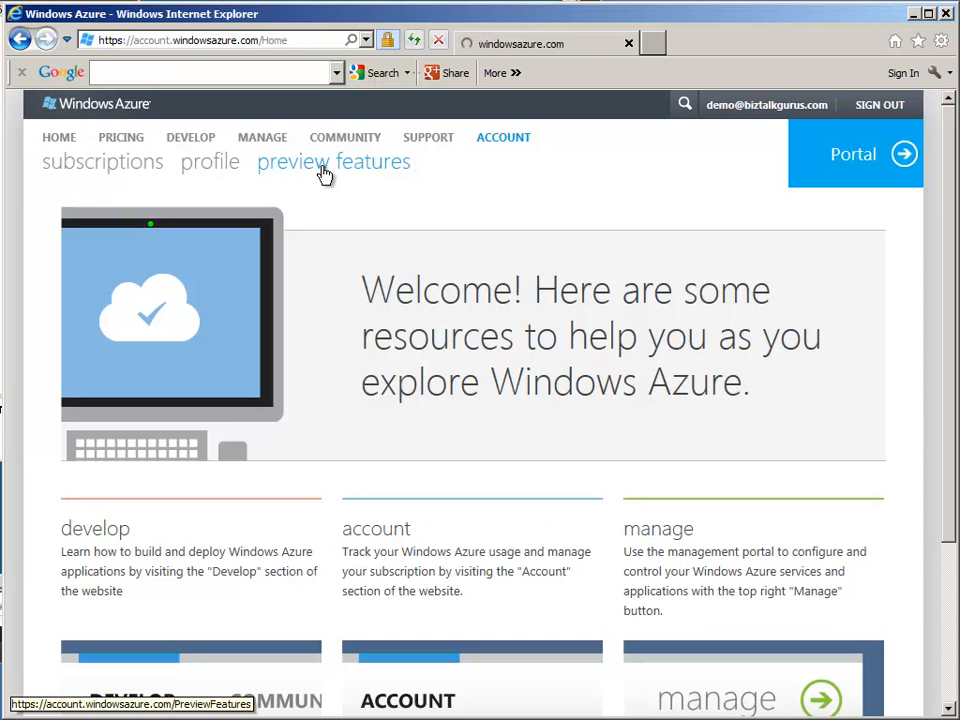
{"action": "scroll", "coordinate": [508, 416], "scroll_direction": "down", "scroll_amount": 2}
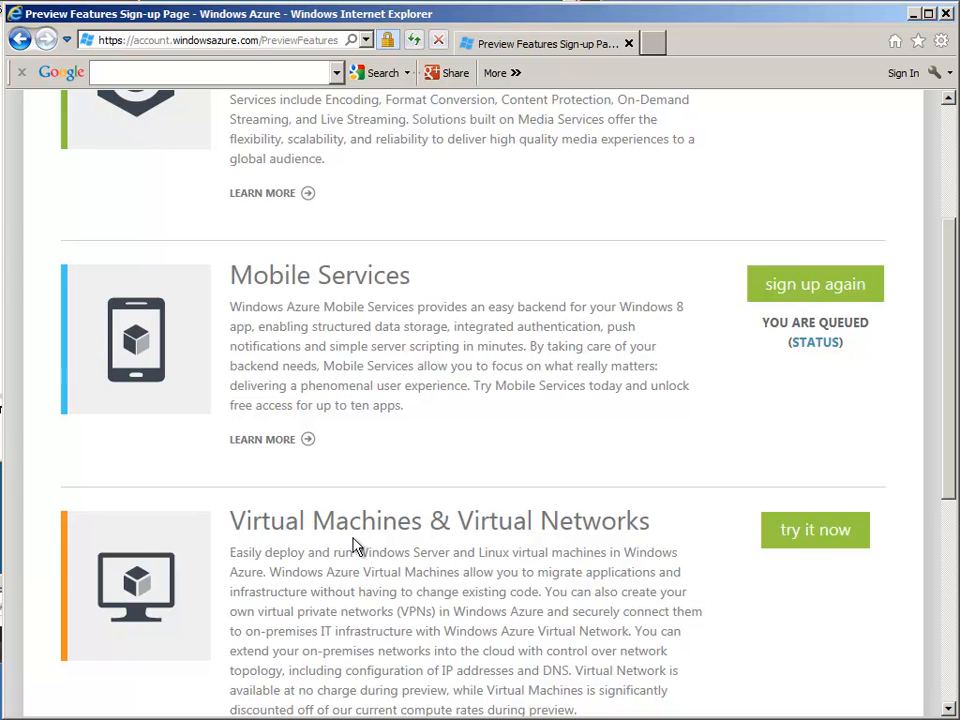
{"action": "left_click", "coordinate": [811, 529]}
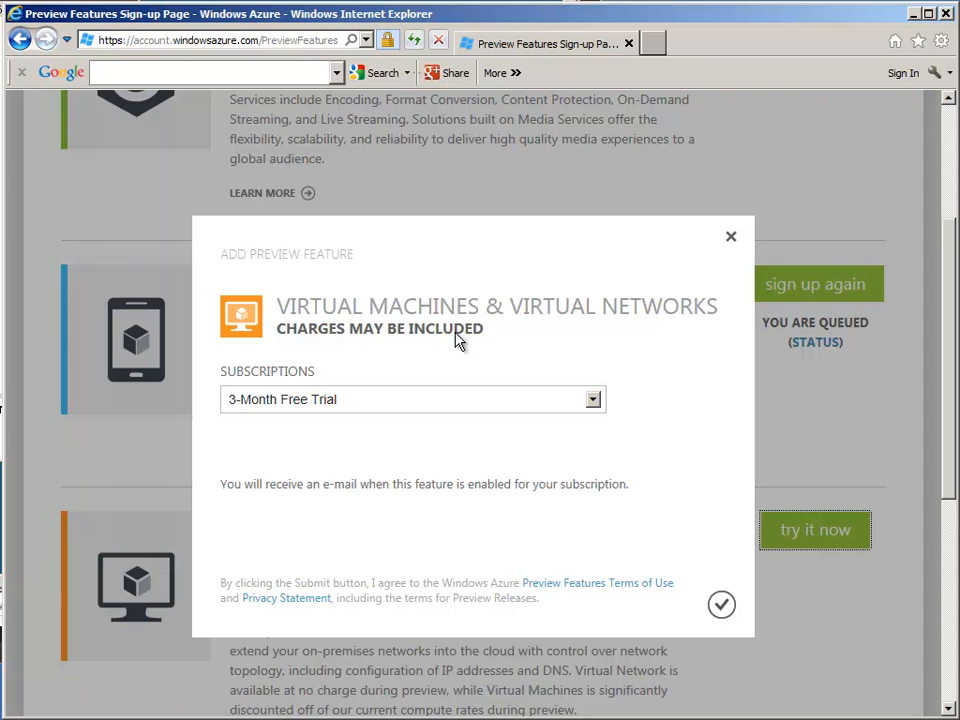
{"action": "left_click", "coordinate": [593, 401]}
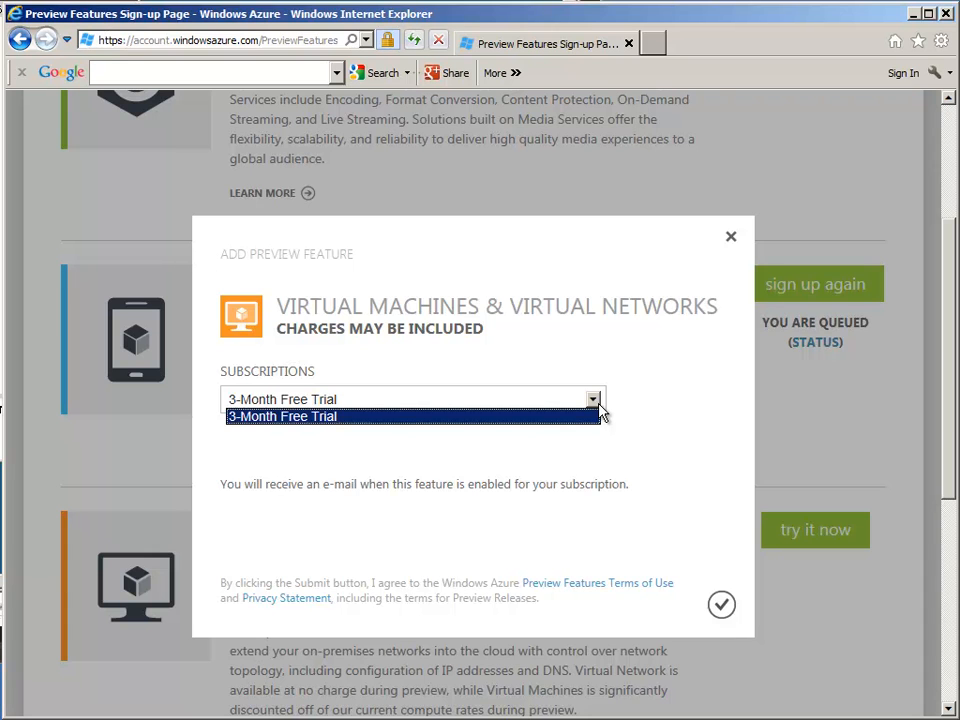
{"action": "left_click", "coordinate": [588, 416]}
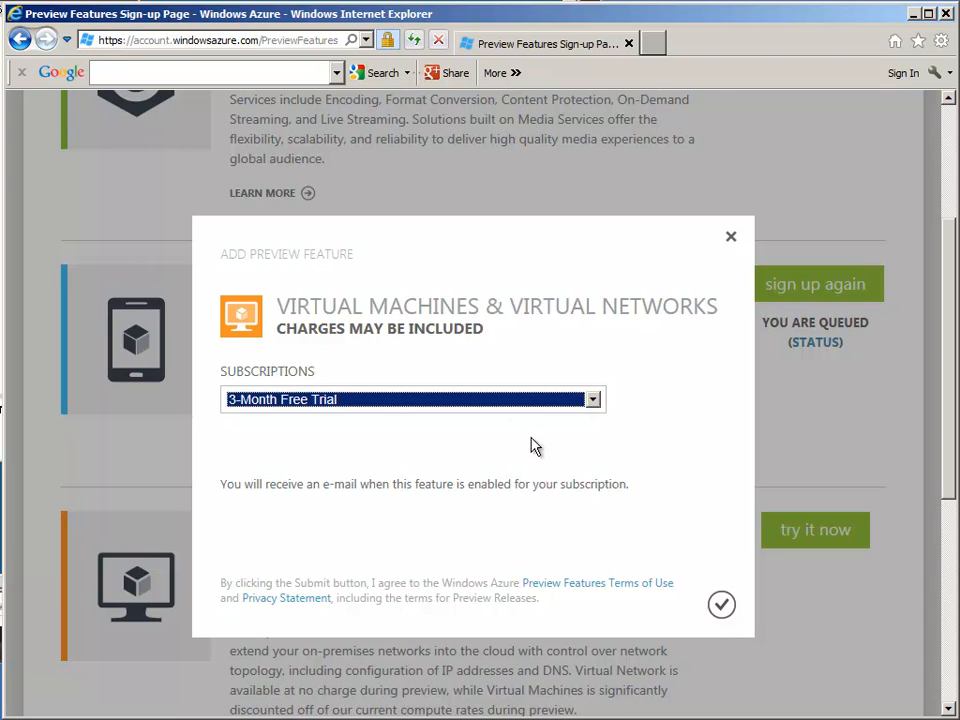
{"action": "left_click", "coordinate": [722, 606]}
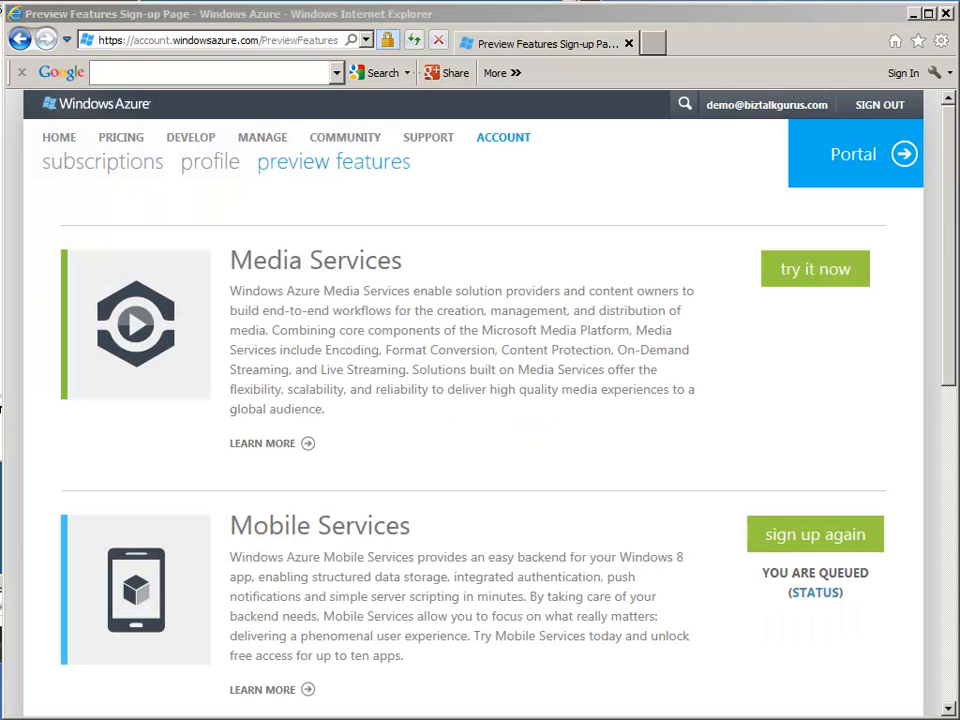
{"action": "left_click_drag", "start_coordinate": [954, 274], "coordinate": [940, 425]}
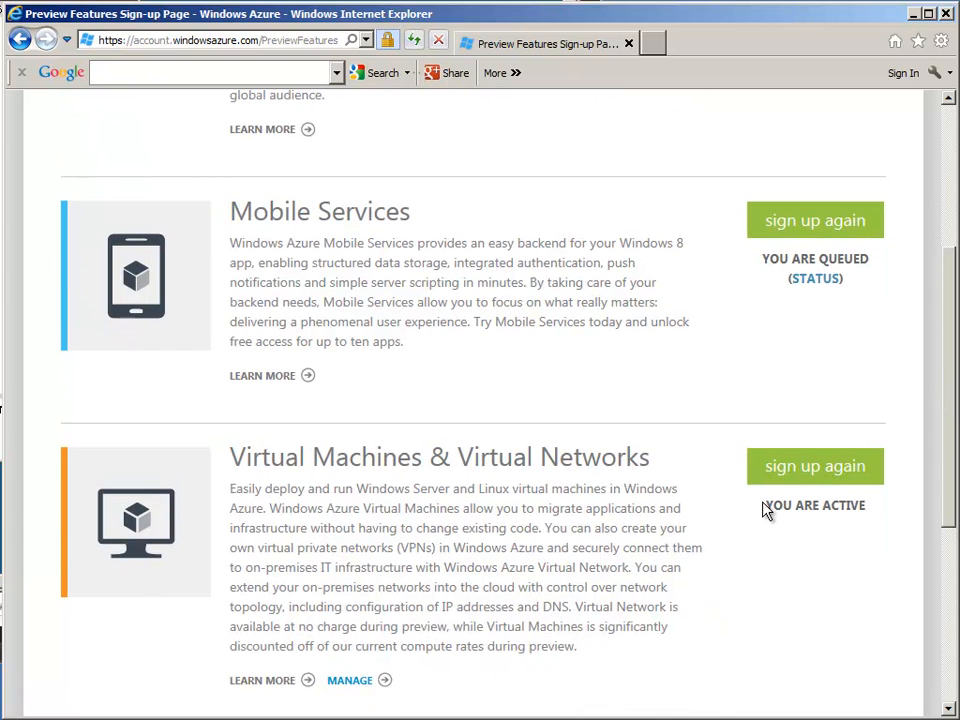
{"action": "left_click_drag", "start_coordinate": [949, 521], "coordinate": [943, 371]}
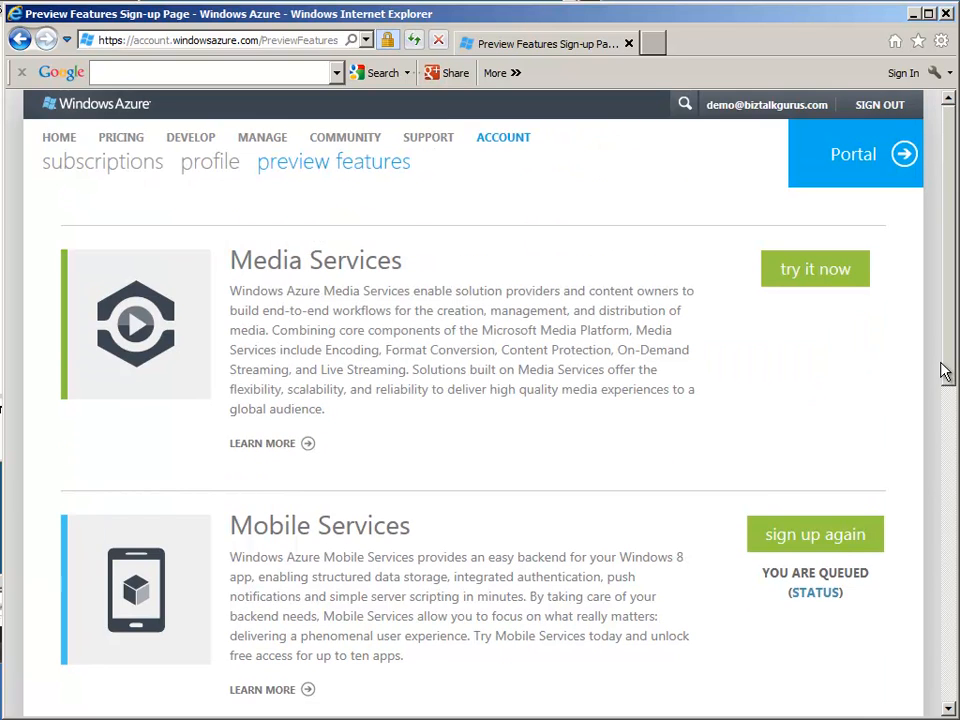
Switch to the preview management portal and close the Windows Azure Tour
{"action": "left_click", "coordinate": [855, 163]}
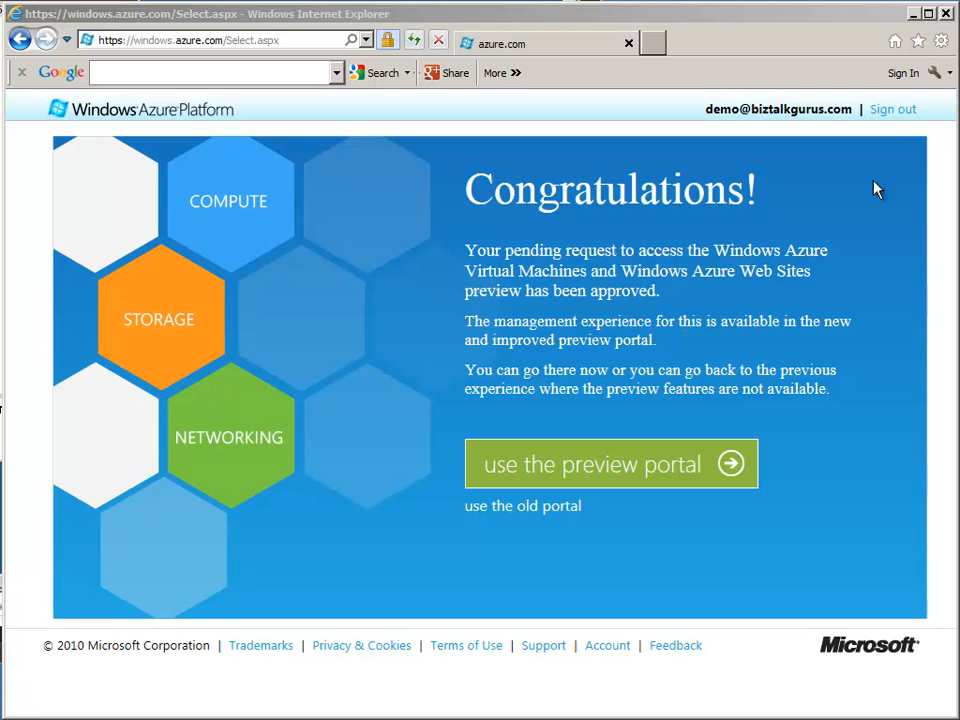
{"action": "left_click", "coordinate": [563, 483]}
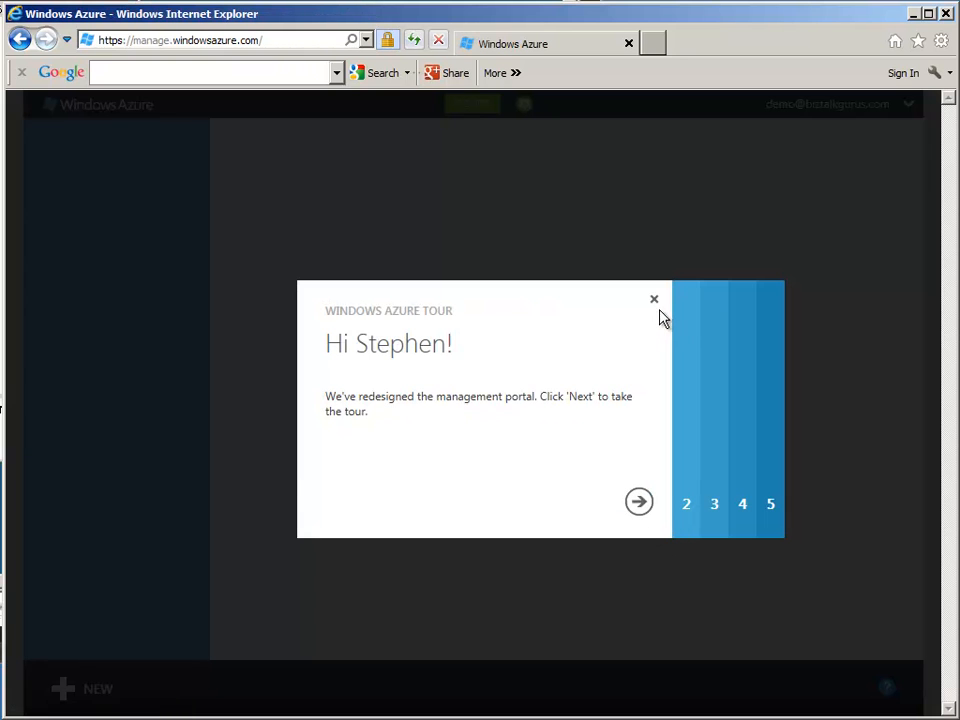
{"action": "left_click", "coordinate": [655, 301]}
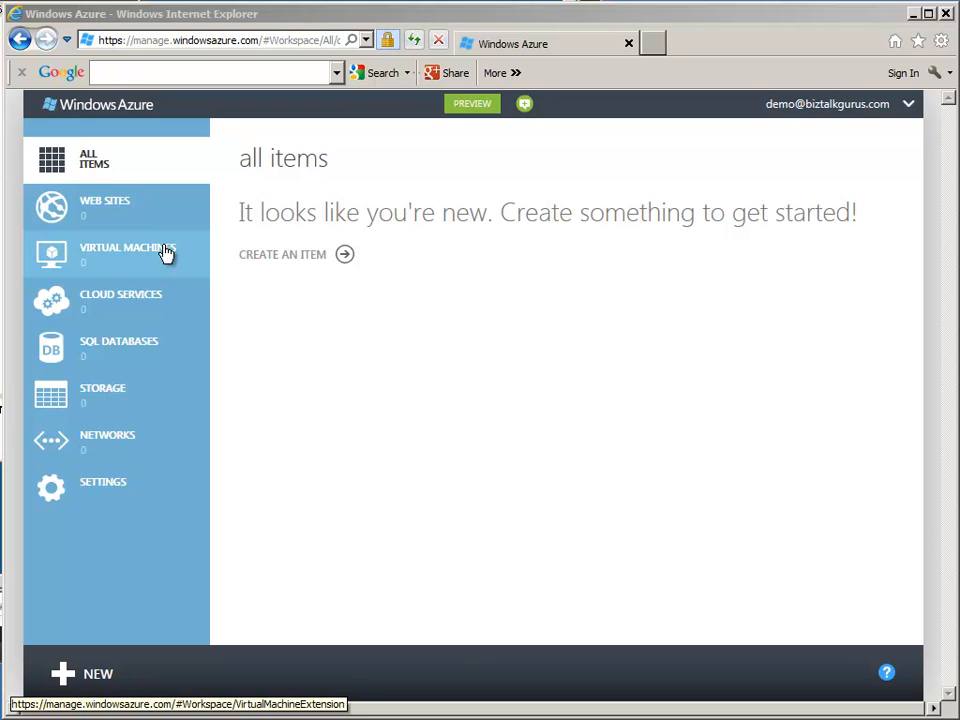
Create a Virtual Machine from the gallery using the Microsoft BizTalk Server 2010 R2 CTP image
{"action": "left_click", "coordinate": [166, 254]}
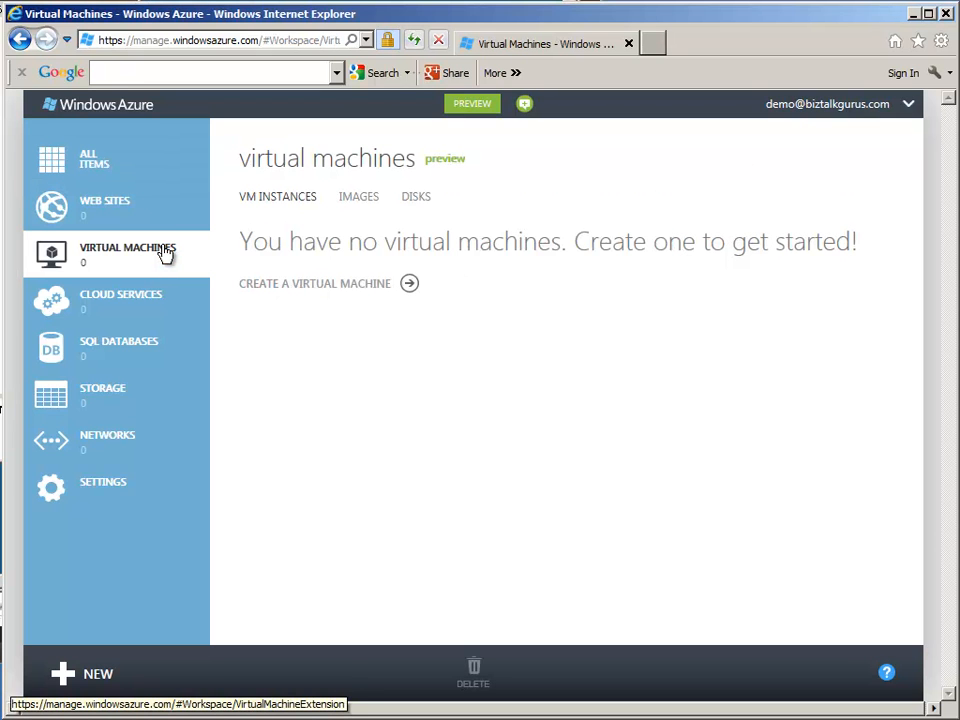
{"action": "left_click", "coordinate": [312, 288]}
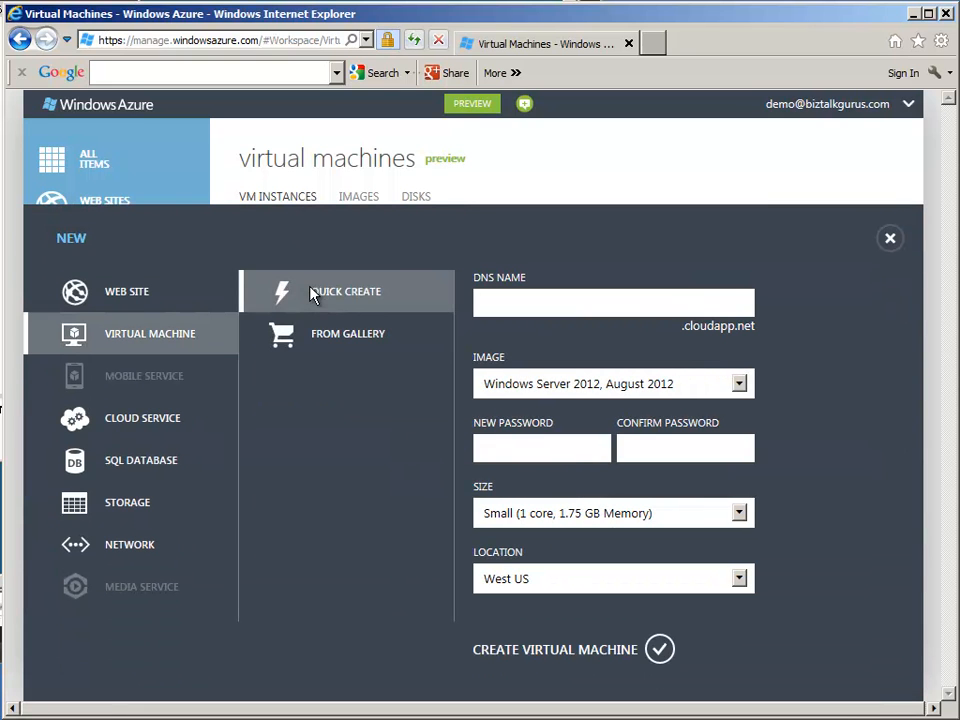
{"action": "left_click", "coordinate": [506, 311]}
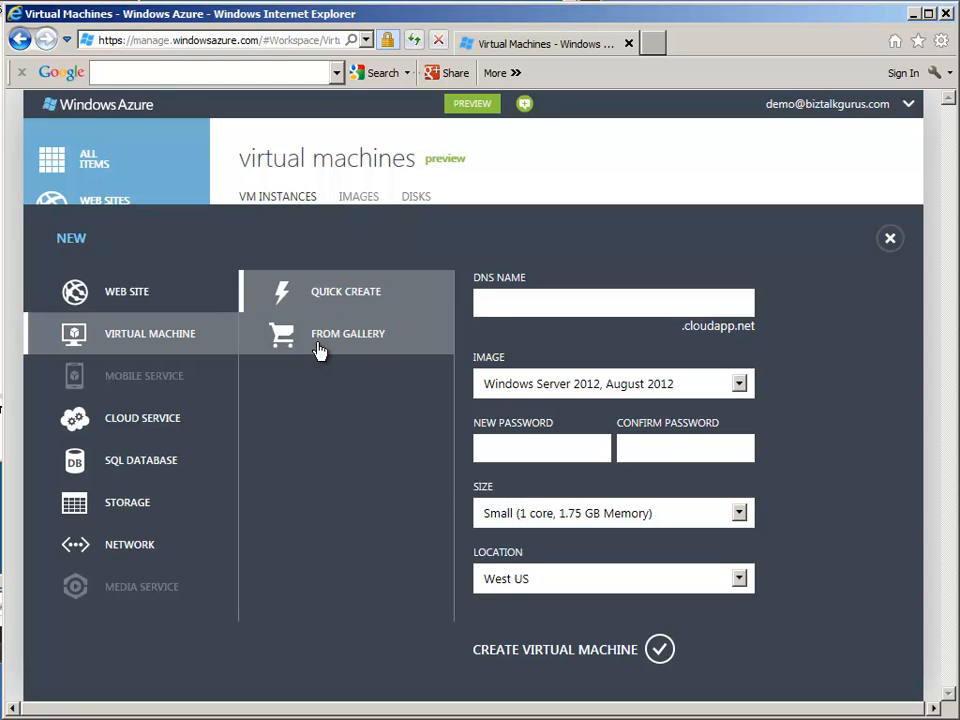
{"action": "left_click", "coordinate": [319, 348]}
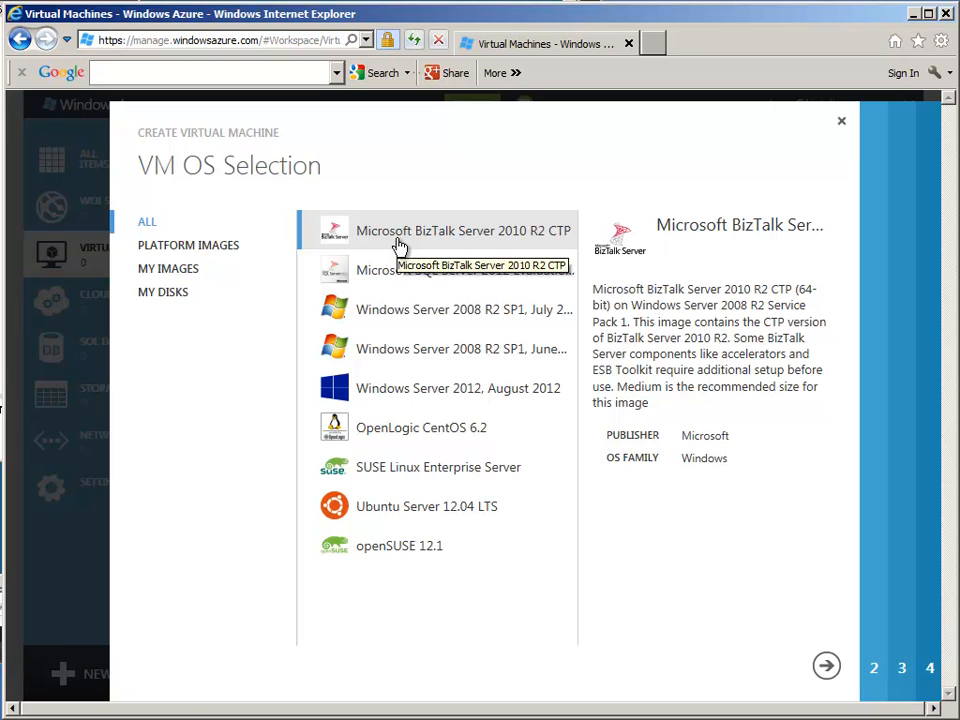
Name the BizTalk virtual machine Demo123
{"action": "left_click", "coordinate": [826, 668]}
{"action": "left_click", "coordinate": [278, 241]}
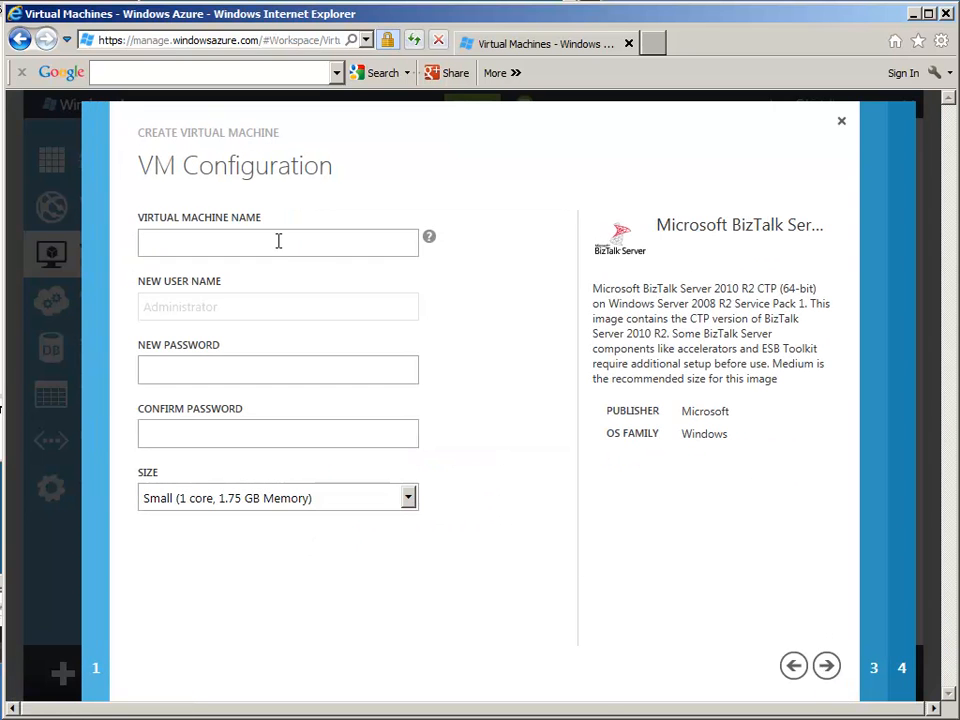
{"action": "type", "text": "Demo123"}
Set and confirm the administrator password and keep the Small (1 core, 1.75 GB) size
{"action": "left_click", "coordinate": [216, 369]}
{"action": "key", "text": "Tab"}
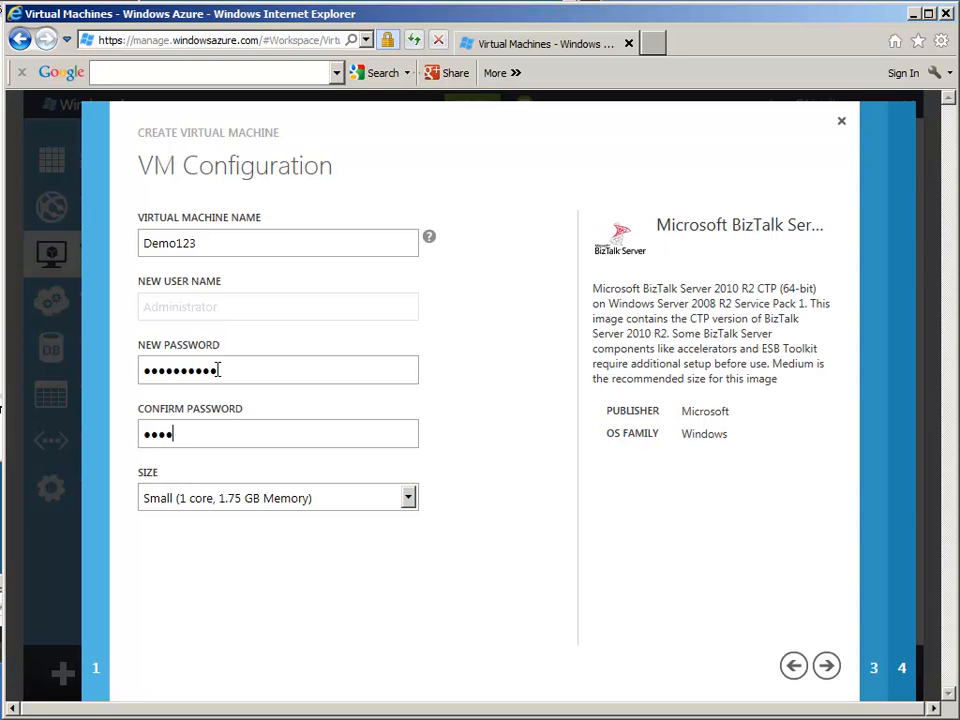
{"action": "left_click", "coordinate": [407, 499]}
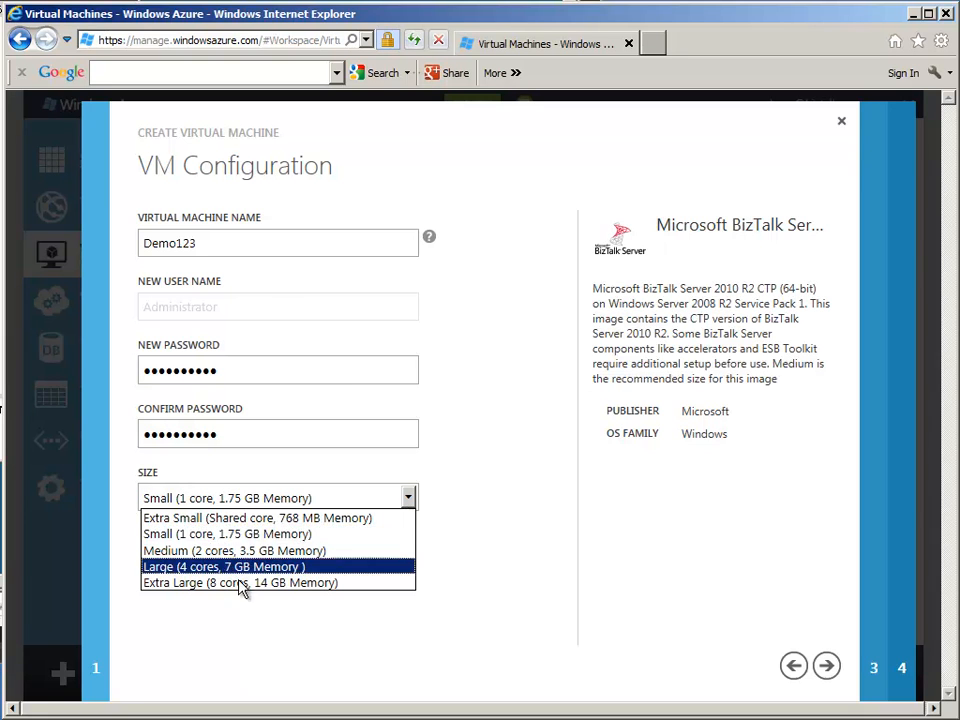
{"action": "left_click", "coordinate": [254, 538]}
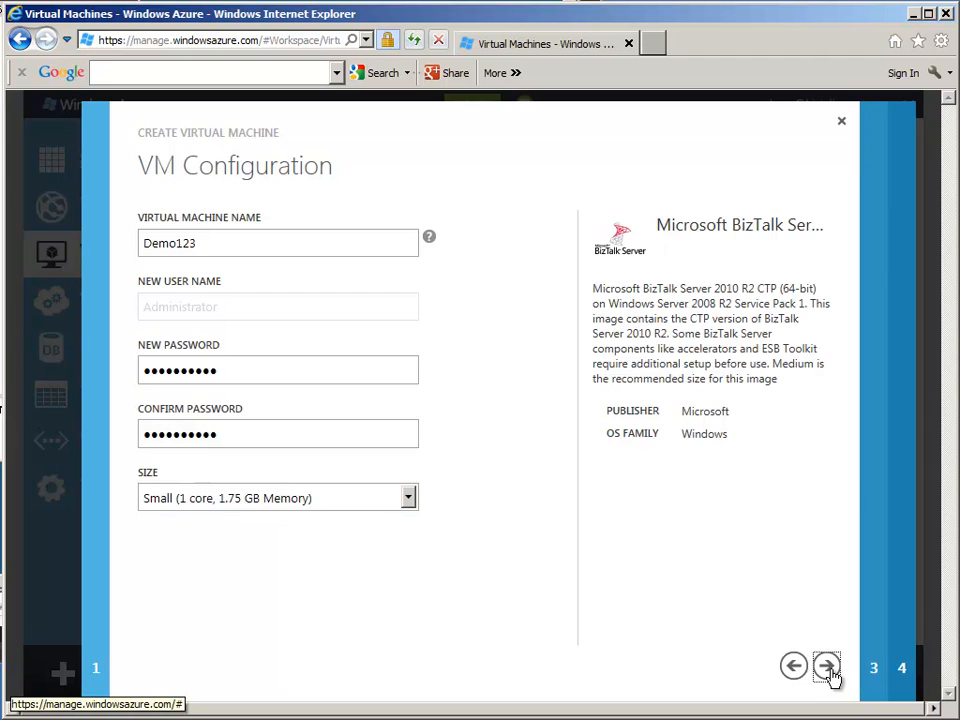
Enter demo123swt as the standalone VM's DNS name (demo123swt.cloudapp.net)
{"action": "left_click", "coordinate": [831, 677]}
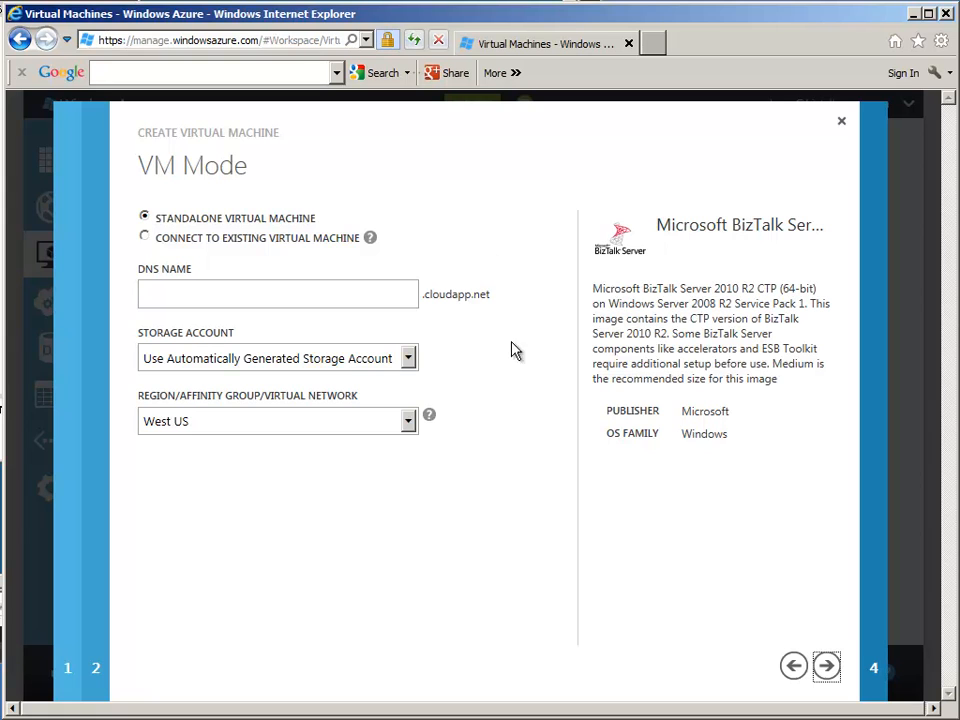
{"action": "left_click", "coordinate": [404, 426]}
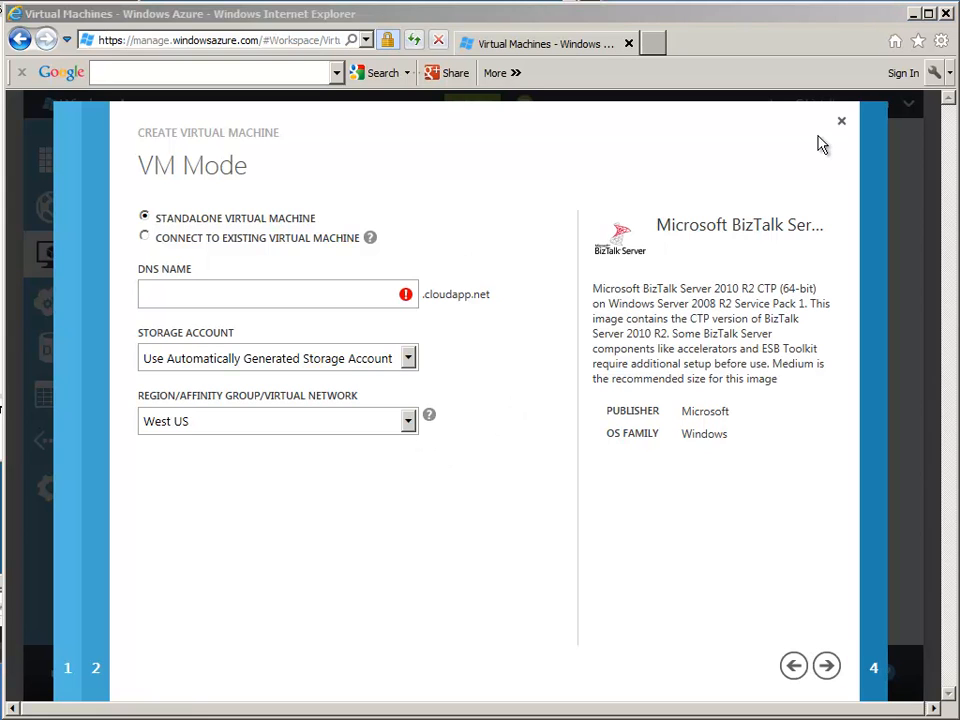
{"action": "left_click", "coordinate": [359, 302]}
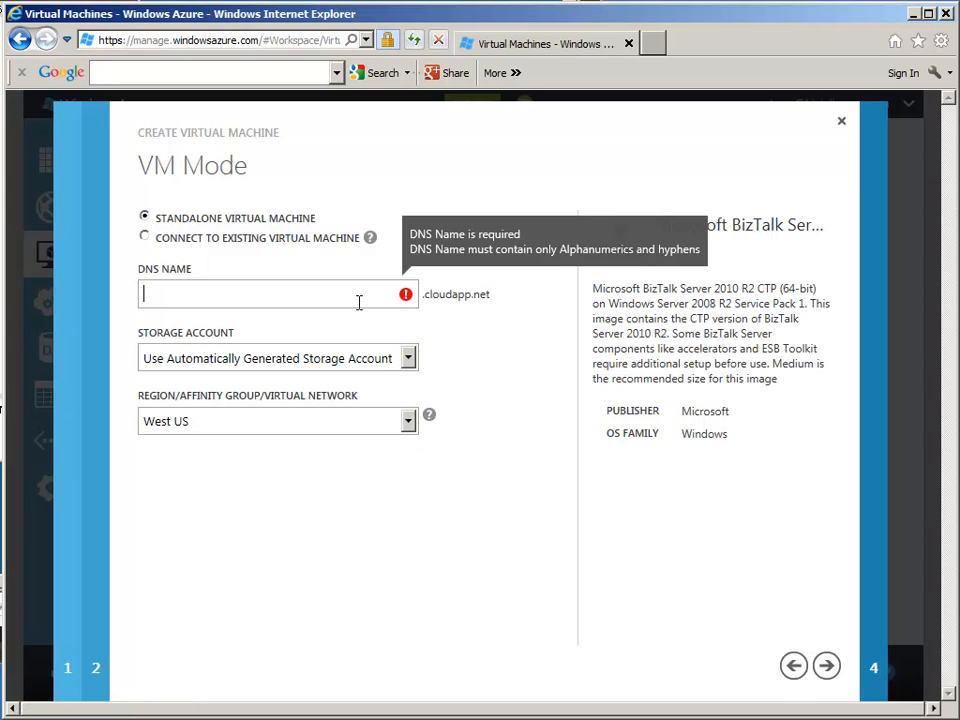
{"action": "type", "text": "demo123"}
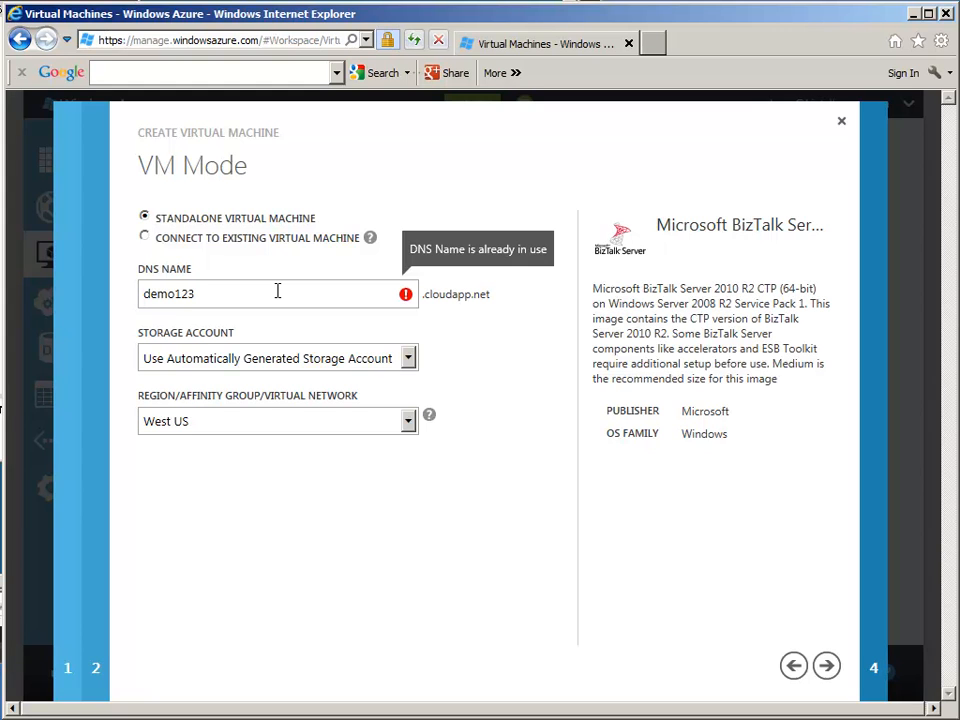
{"action": "type", "text": "swt"}
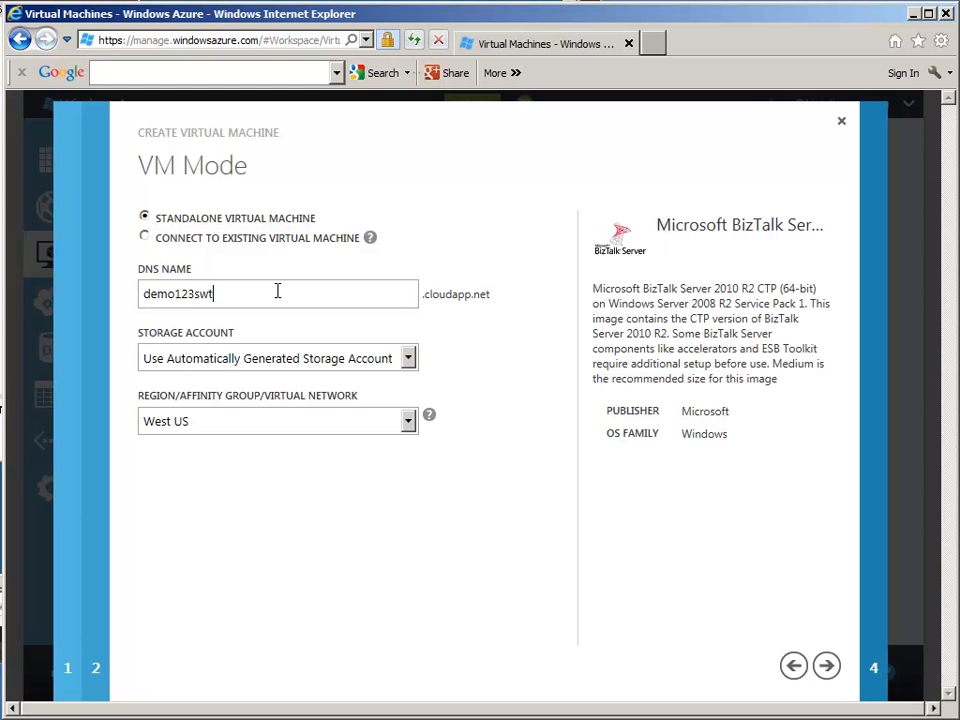
{"action": "key", "text": "Tab"}
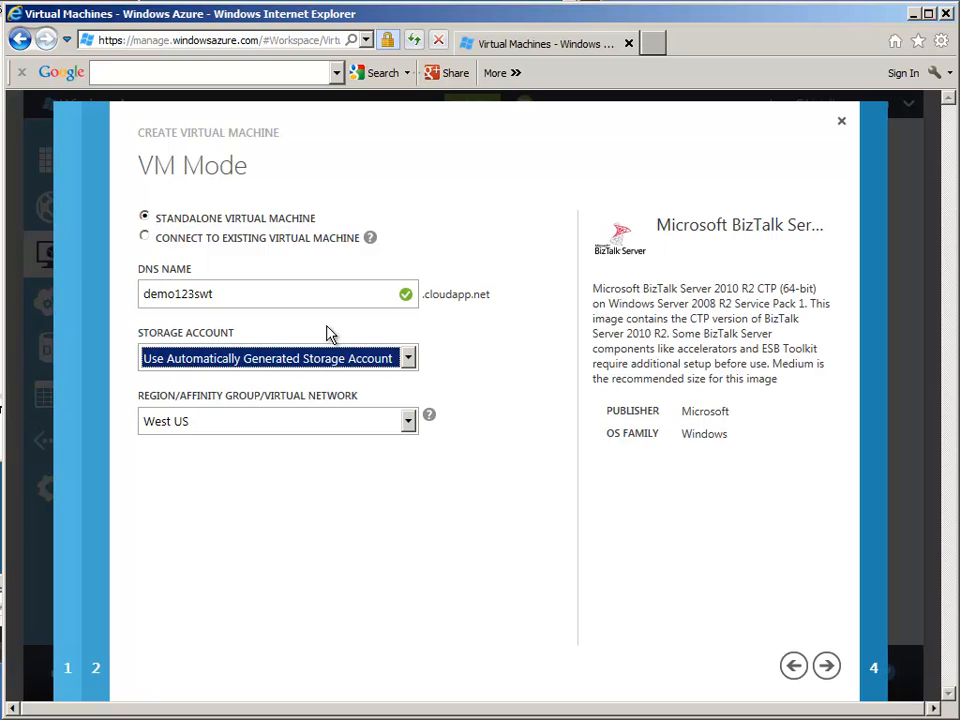
Keep the automatically generated storage account and the West US region
{"action": "left_click", "coordinate": [409, 360]}
{"action": "left_click", "coordinate": [428, 371]}
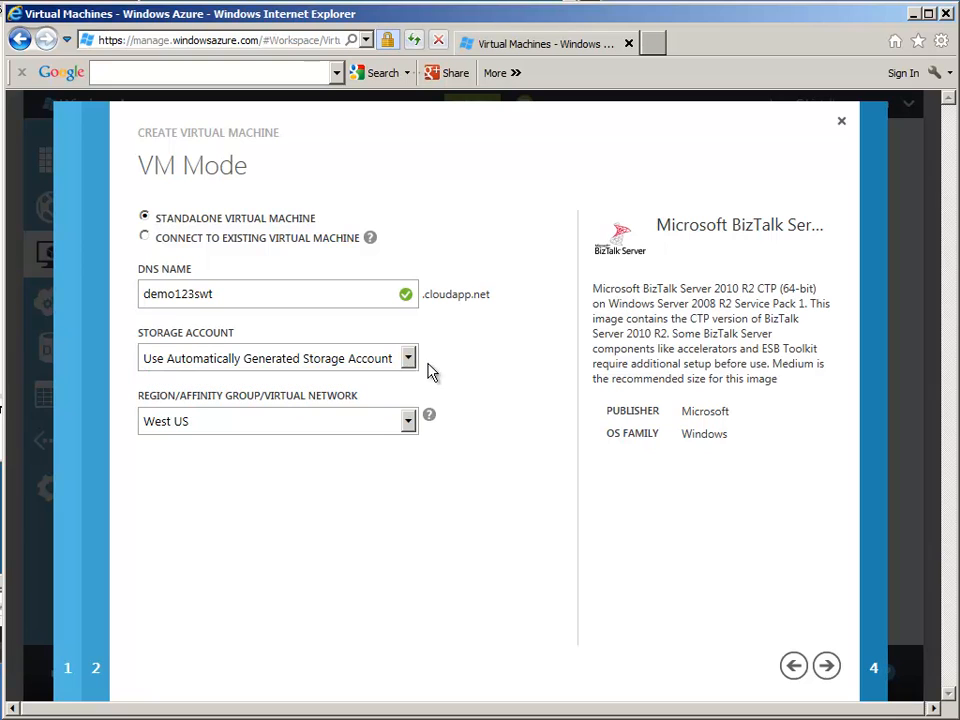
{"action": "left_click", "coordinate": [409, 430]}
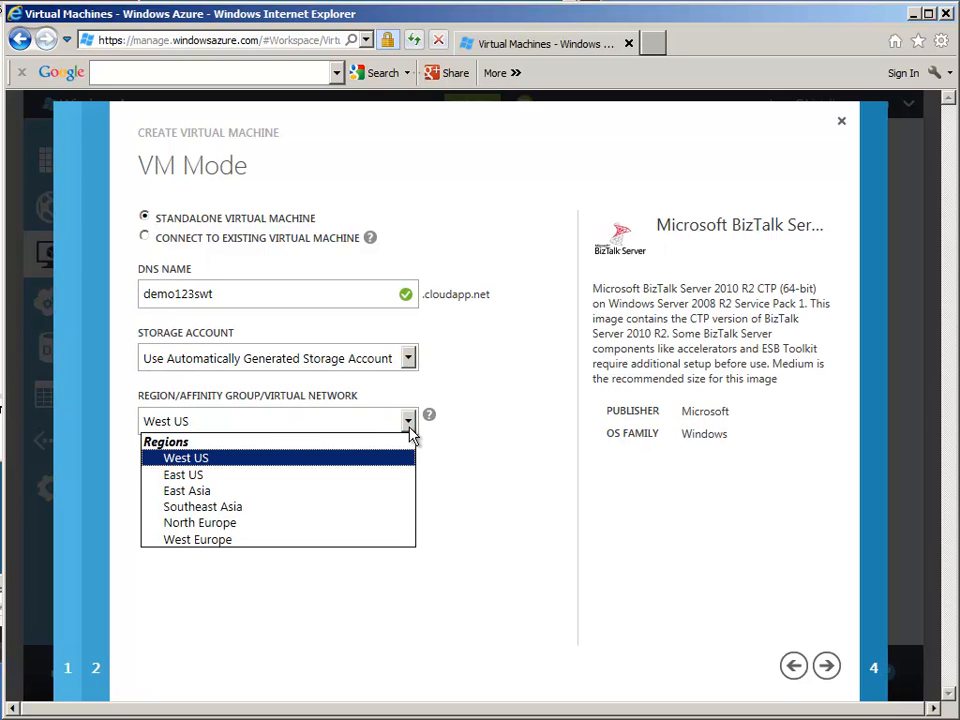
{"action": "left_click", "coordinate": [410, 431]}
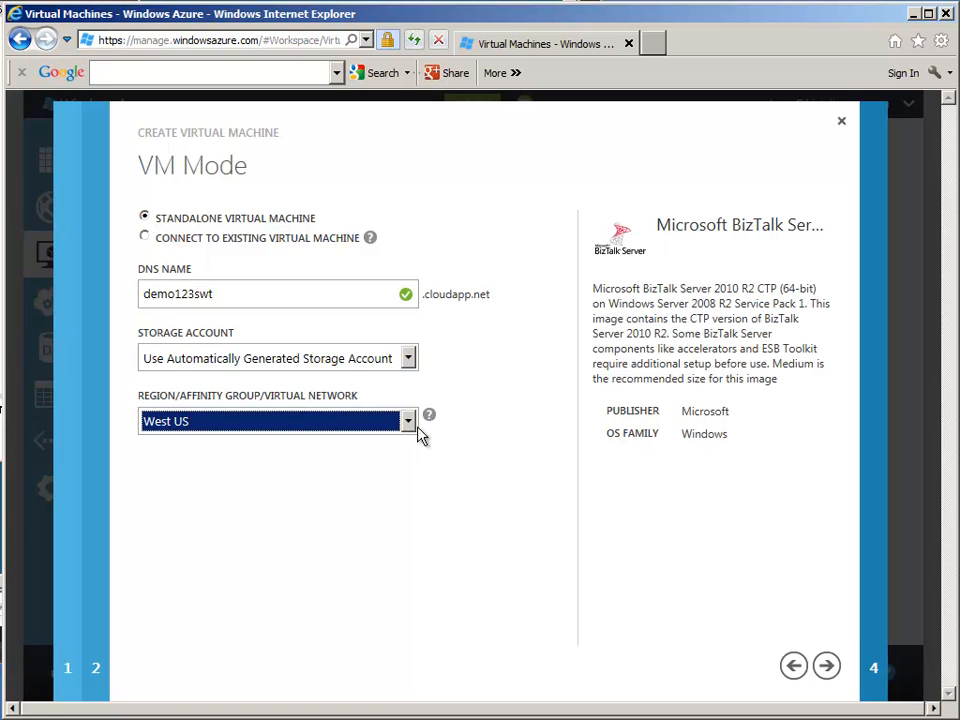
{"action": "left_click", "coordinate": [827, 666]}
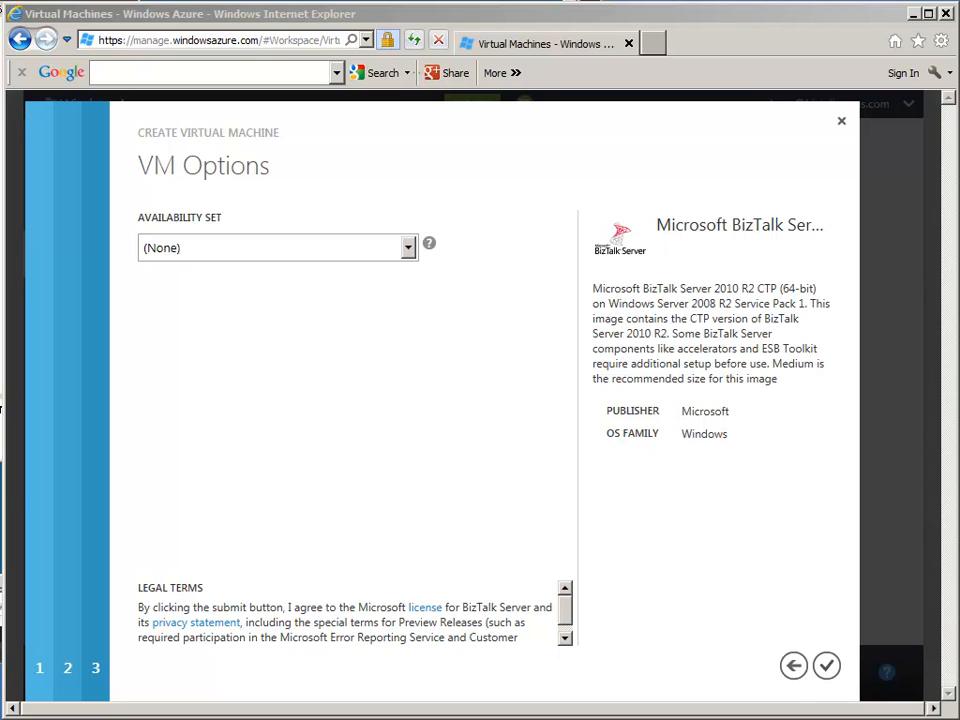
Leave Availability Set at (None) and create the Demo123 virtual machine
{"action": "left_click", "coordinate": [828, 667]}
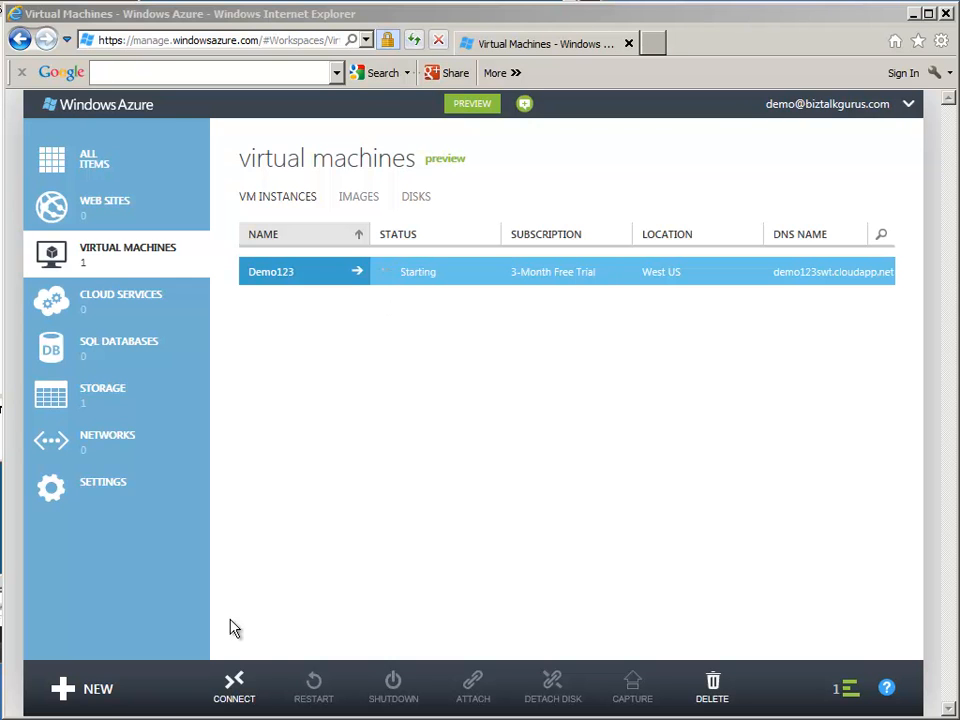
Download and open the Demo123.rdp remote desktop file, then minimize the browser
{"action": "left_click", "coordinate": [236, 700]}
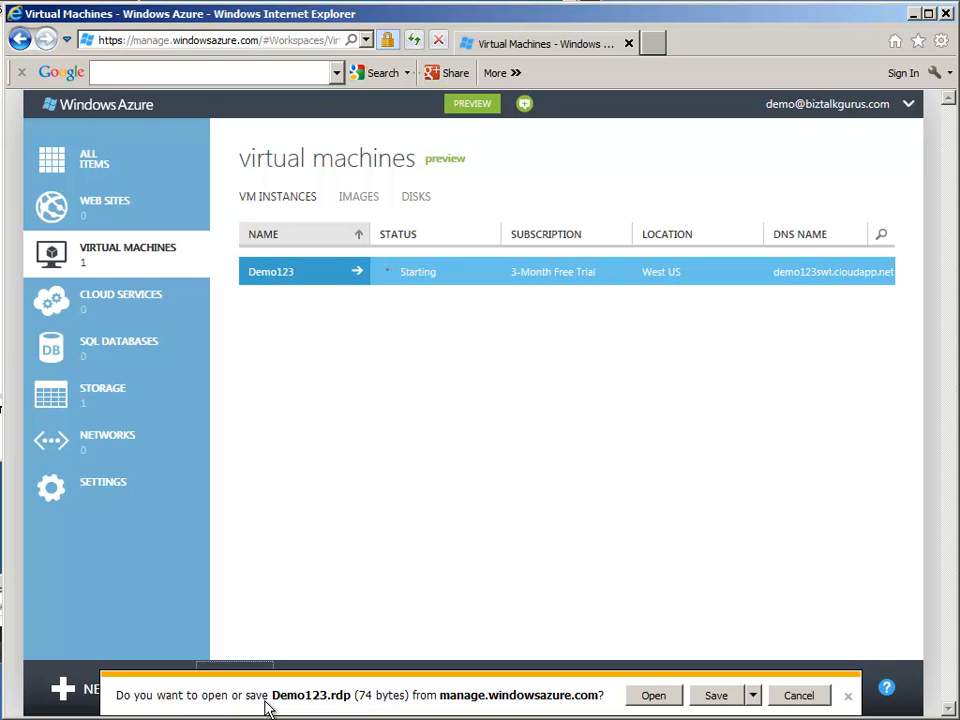
{"action": "left_click", "coordinate": [750, 695]}
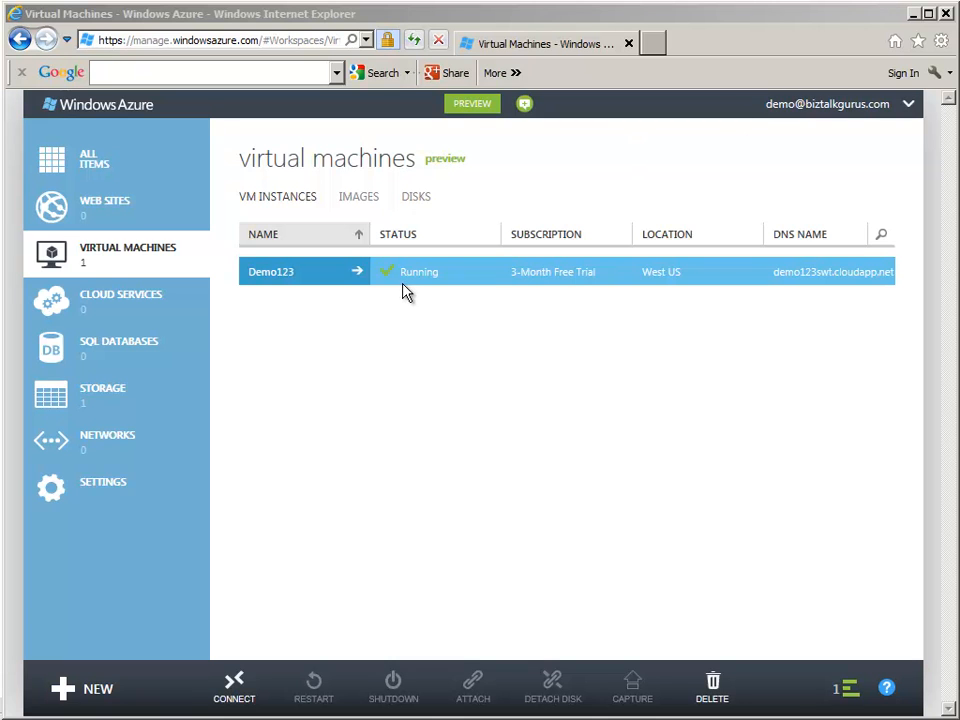
{"action": "left_click", "coordinate": [914, 15]}
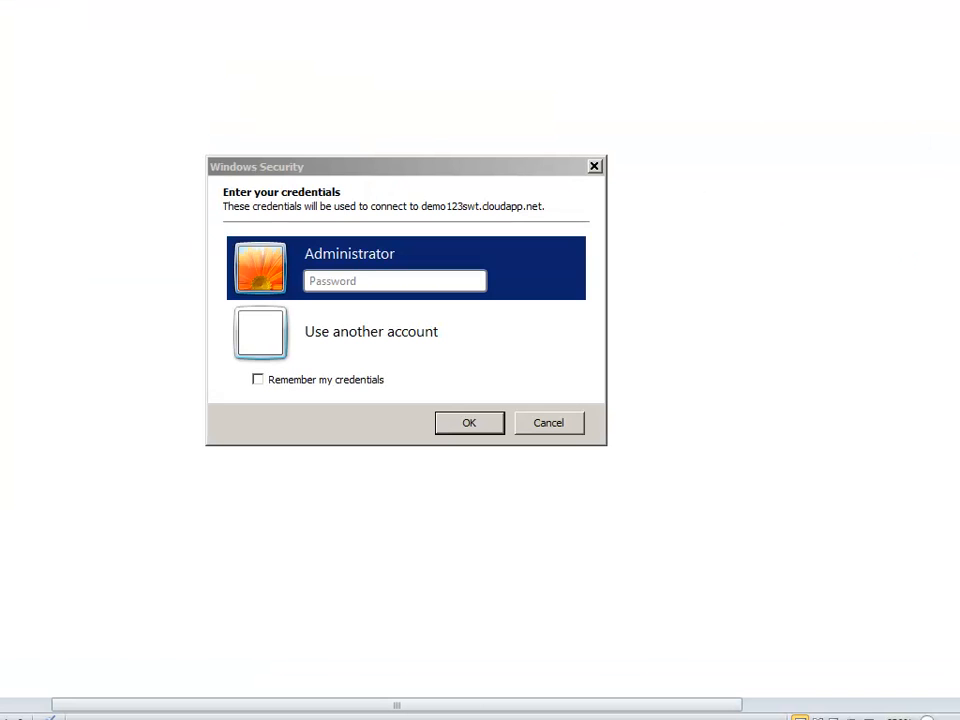
Enter the Administrator password and choose to remember these credentials
{"action": "left_click", "coordinate": [356, 279]}
{"action": "type", "text": "••••••••••"}
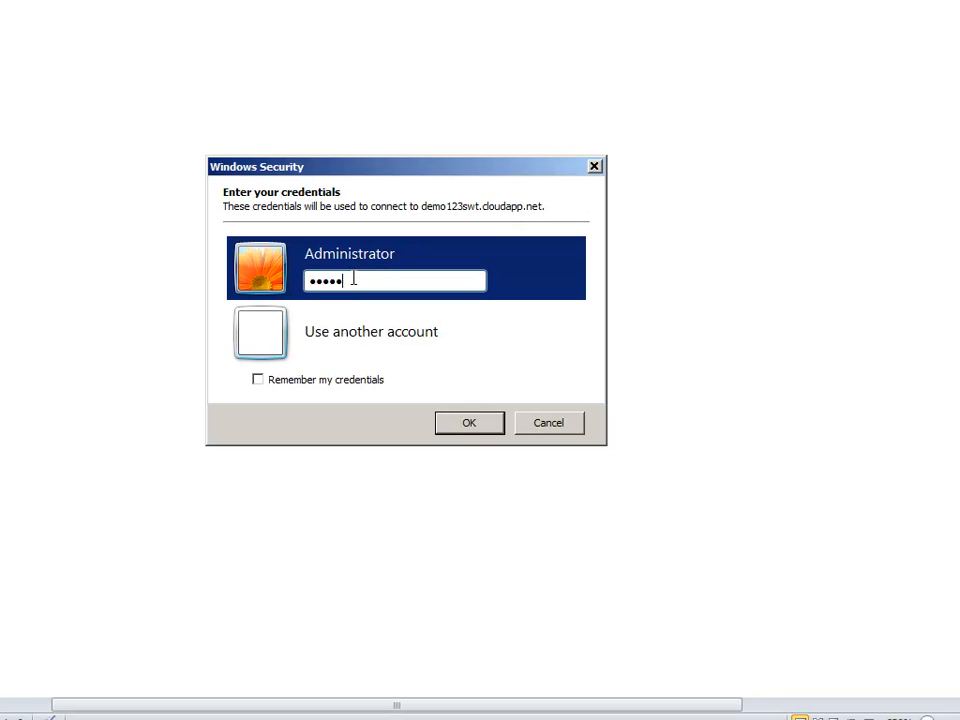
{"action": "left_click", "coordinate": [257, 380]}
Confirm the login and connect despite Demo123's untrusted certificate, suppressing future warnings
{"action": "left_click", "coordinate": [445, 428]}
{"action": "left_click", "coordinate": [316, 430]}
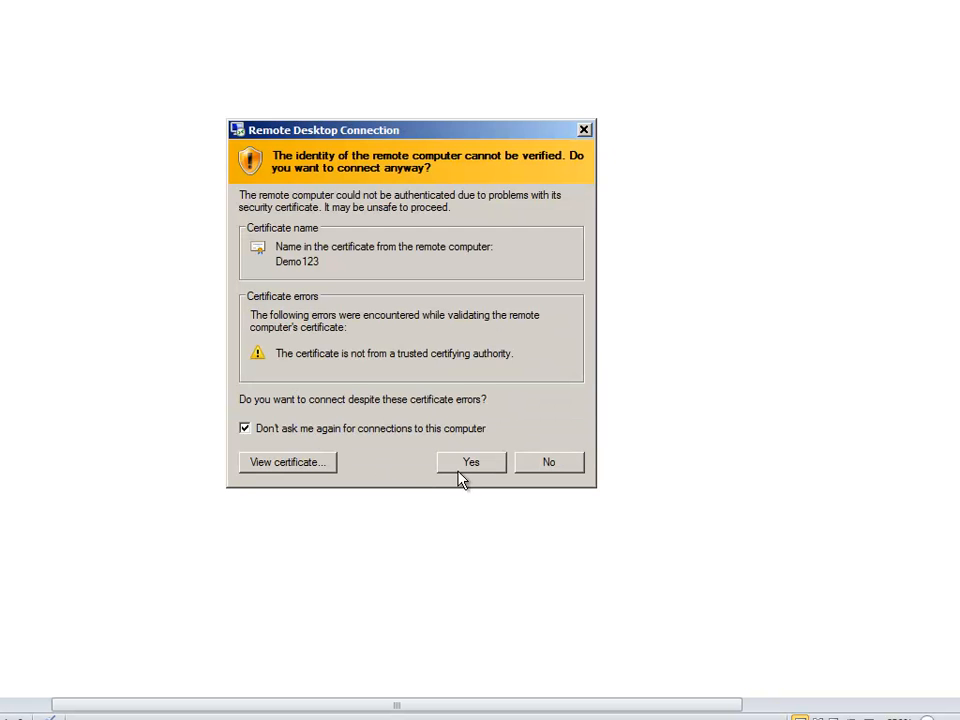
{"action": "left_click", "coordinate": [459, 470]}
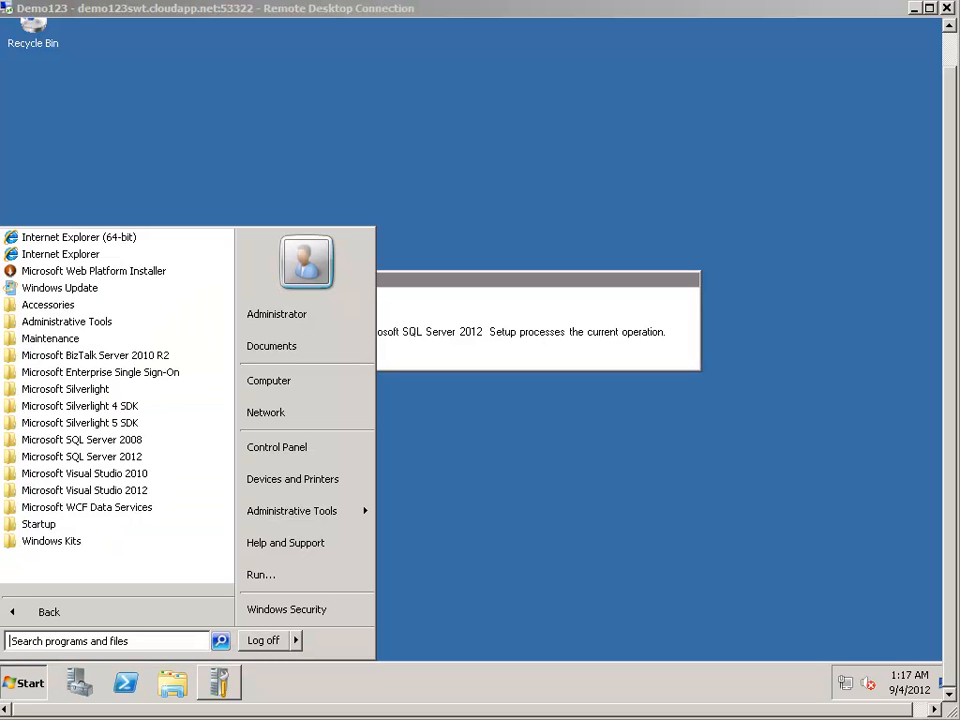
Browse the Visual Studio 2010/2012, SQL Server 2012 and BizTalk 2010 R2 folders, then launch BizTalk Server Administration
{"action": "left_click", "coordinate": [46, 475]}
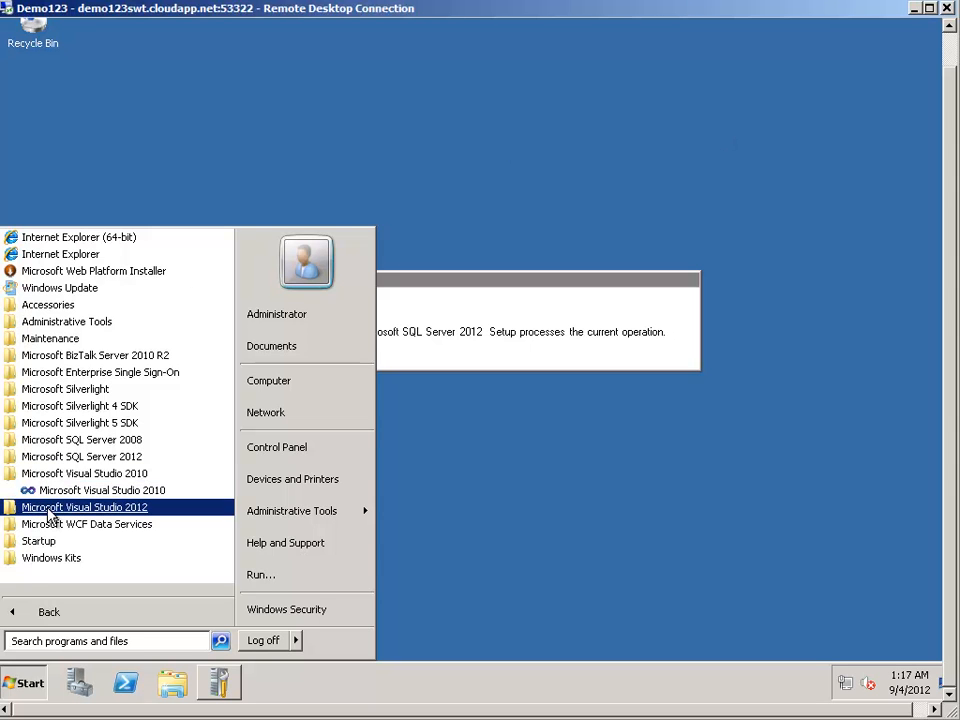
{"action": "left_click", "coordinate": [56, 508]}
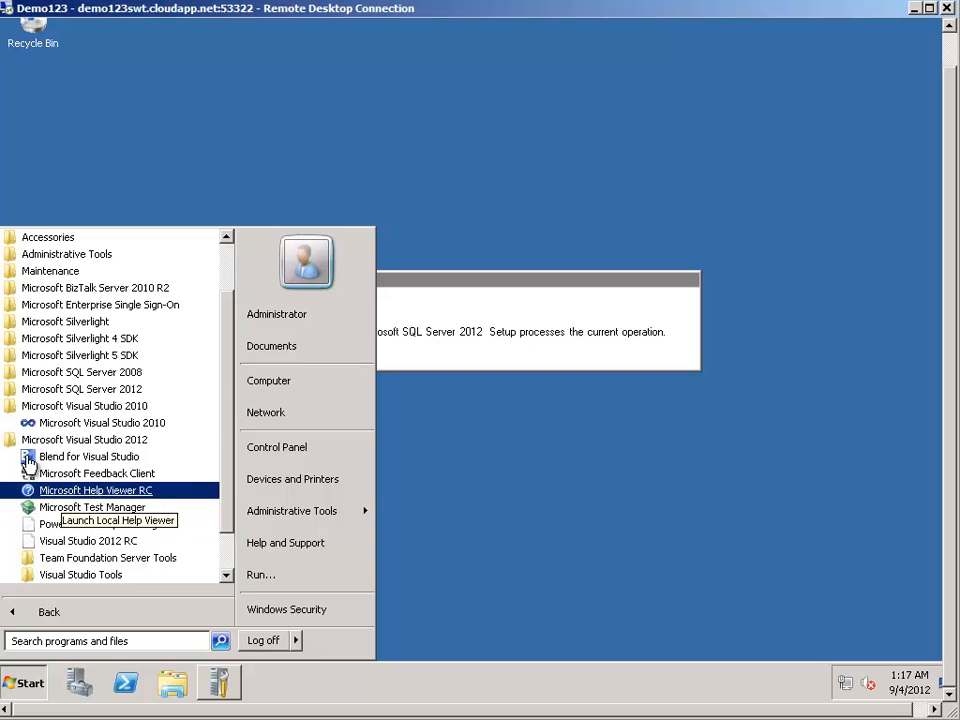
{"action": "left_click", "coordinate": [86, 390]}
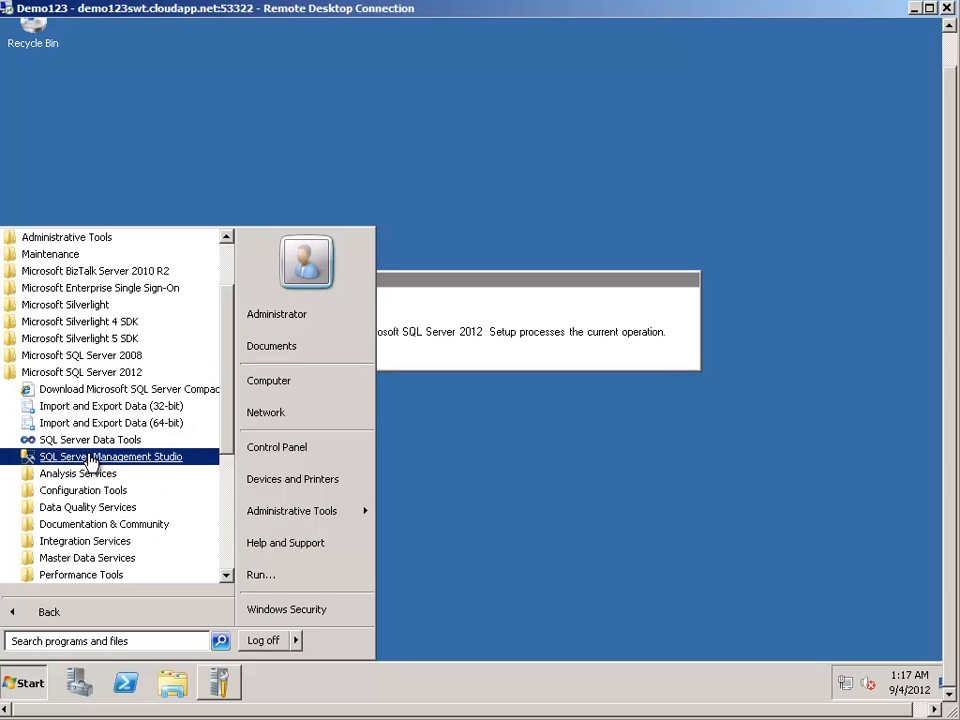
{"action": "left_click", "coordinate": [45, 373]}
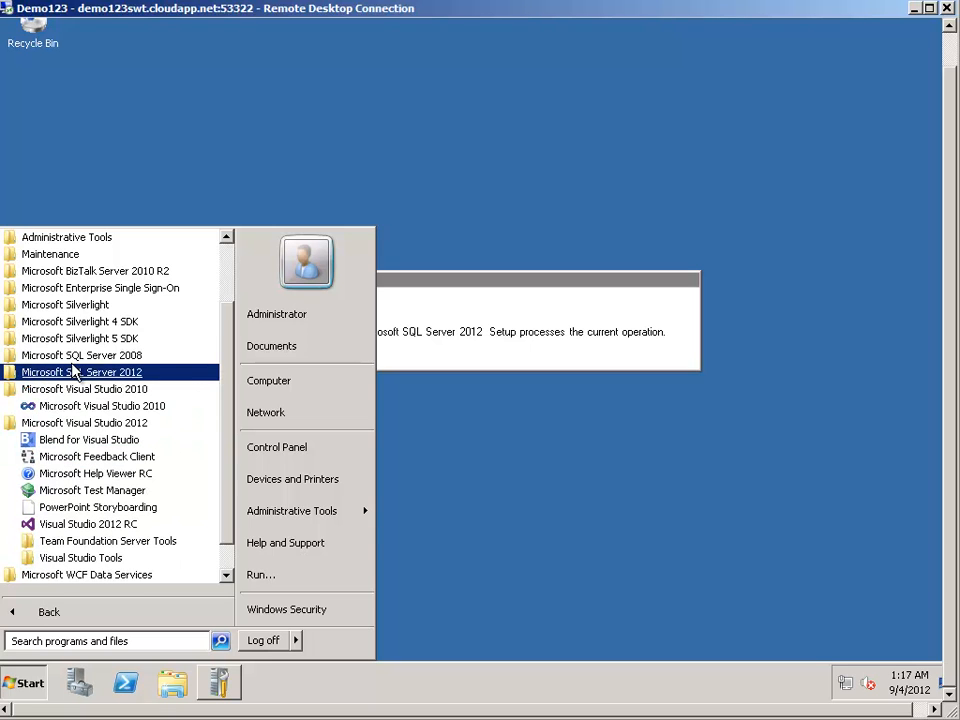
{"action": "left_click", "coordinate": [110, 274]}
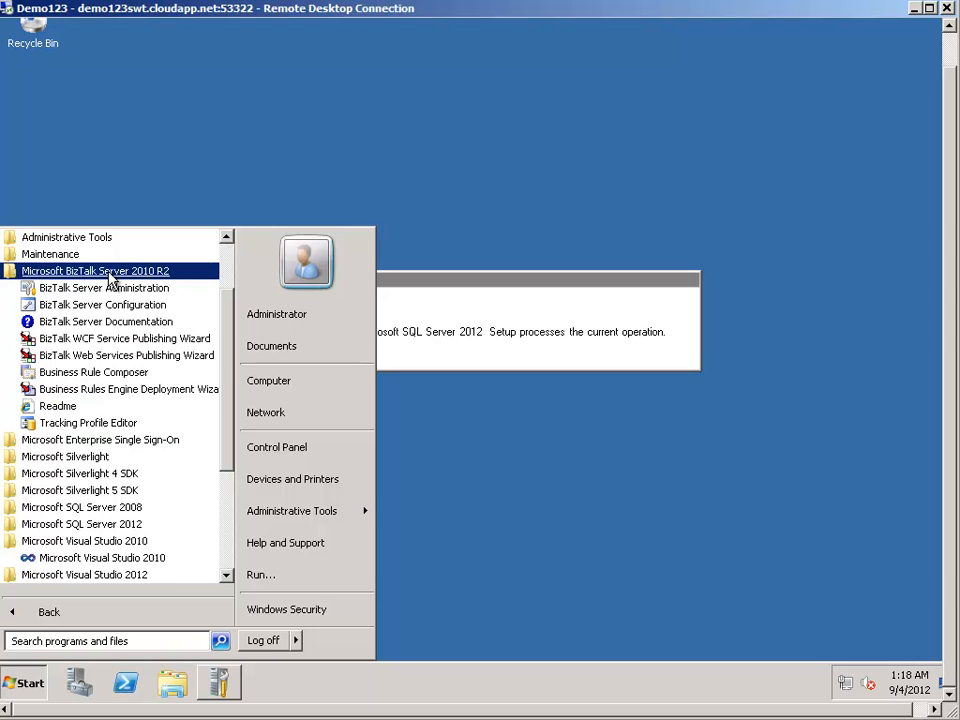
{"action": "left_click", "coordinate": [115, 288]}
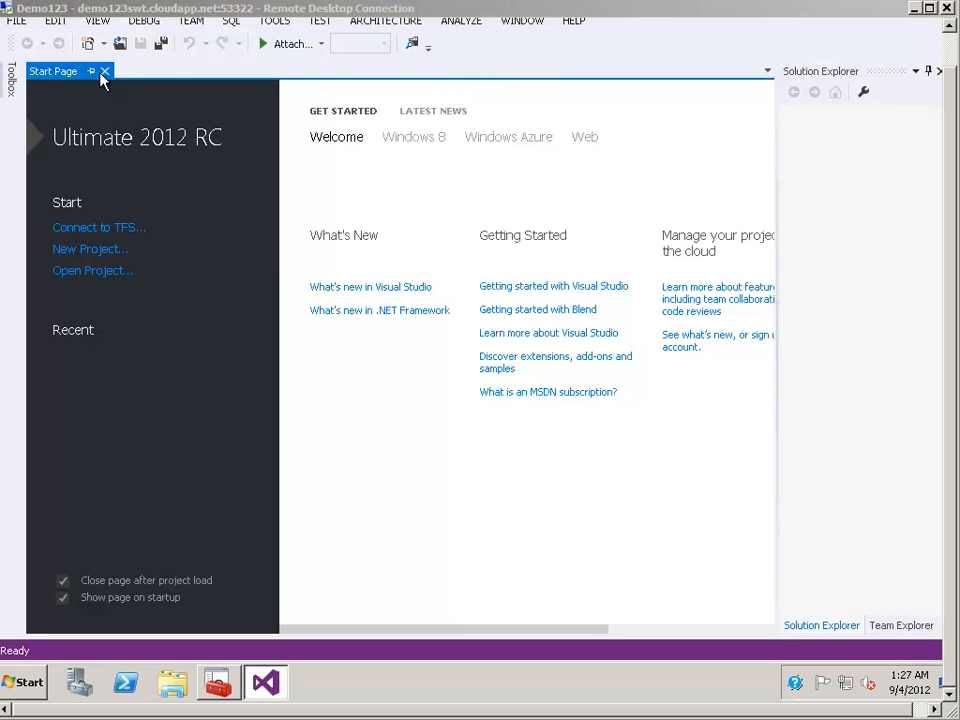
Create a new Empty BizTalk Server Project named Demo123 from FILE > New > Project
{"action": "left_click", "coordinate": [18, 21]}
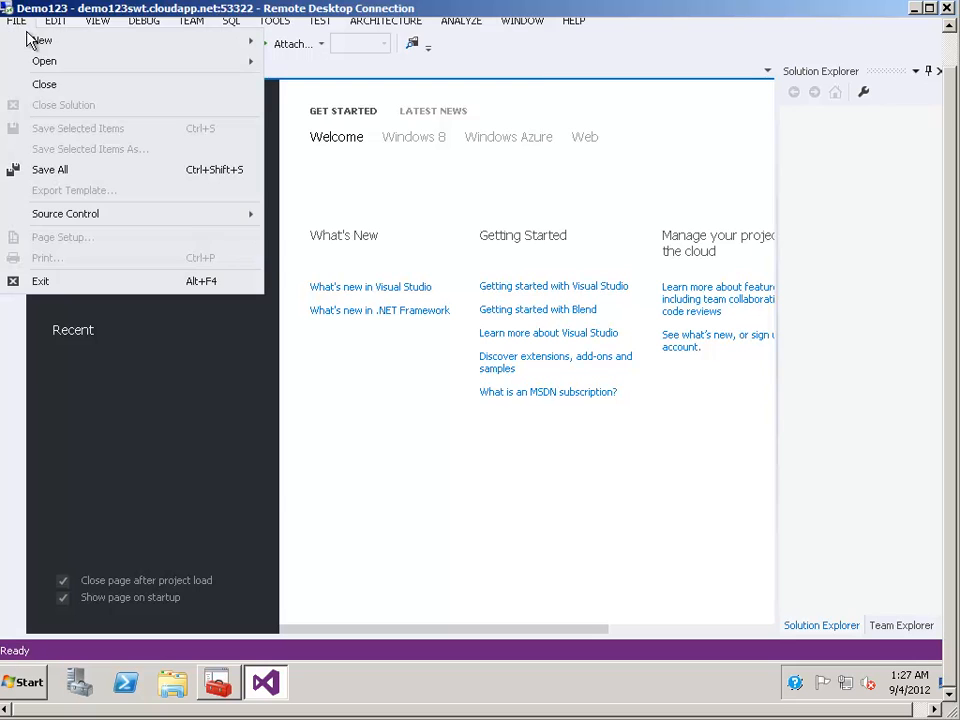
{"action": "mouse_move", "coordinate": [20, 48]}
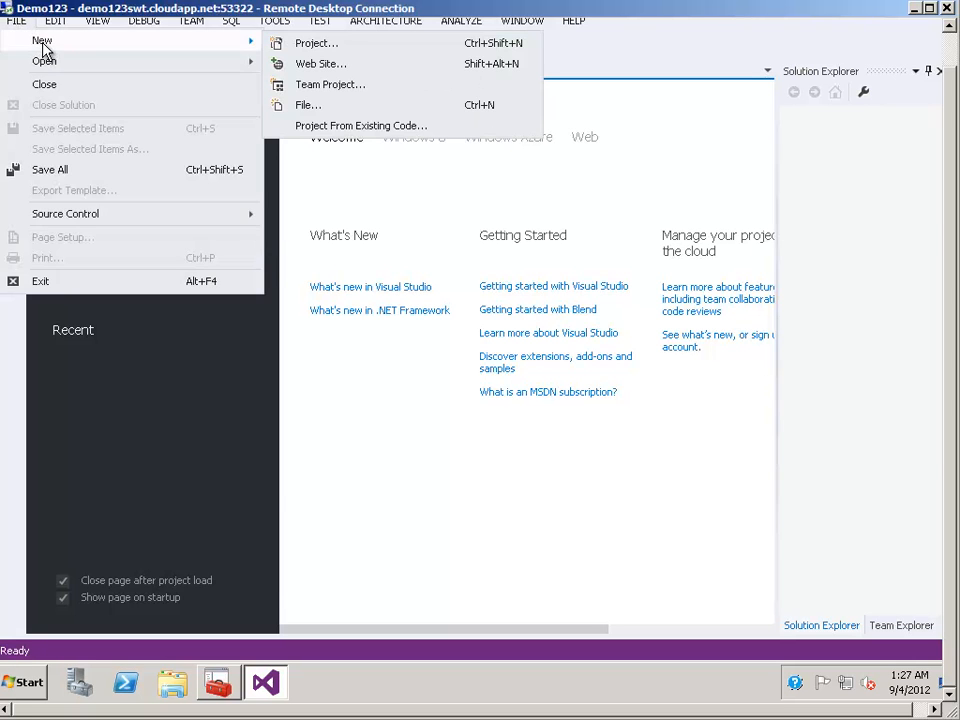
{"action": "left_click", "coordinate": [330, 46]}
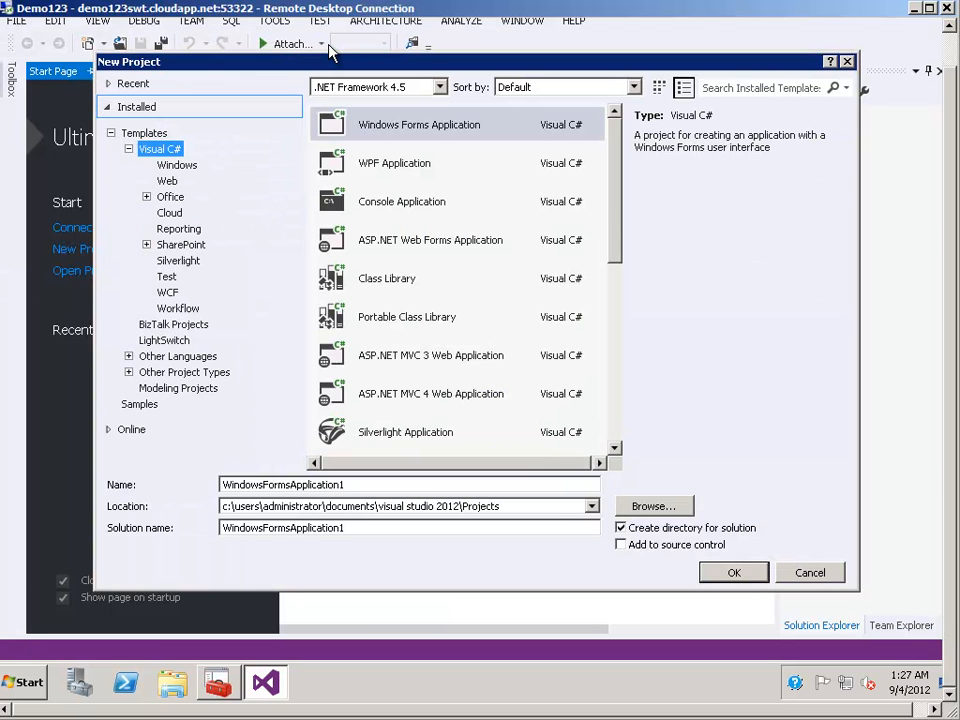
{"action": "left_click", "coordinate": [175, 326]}
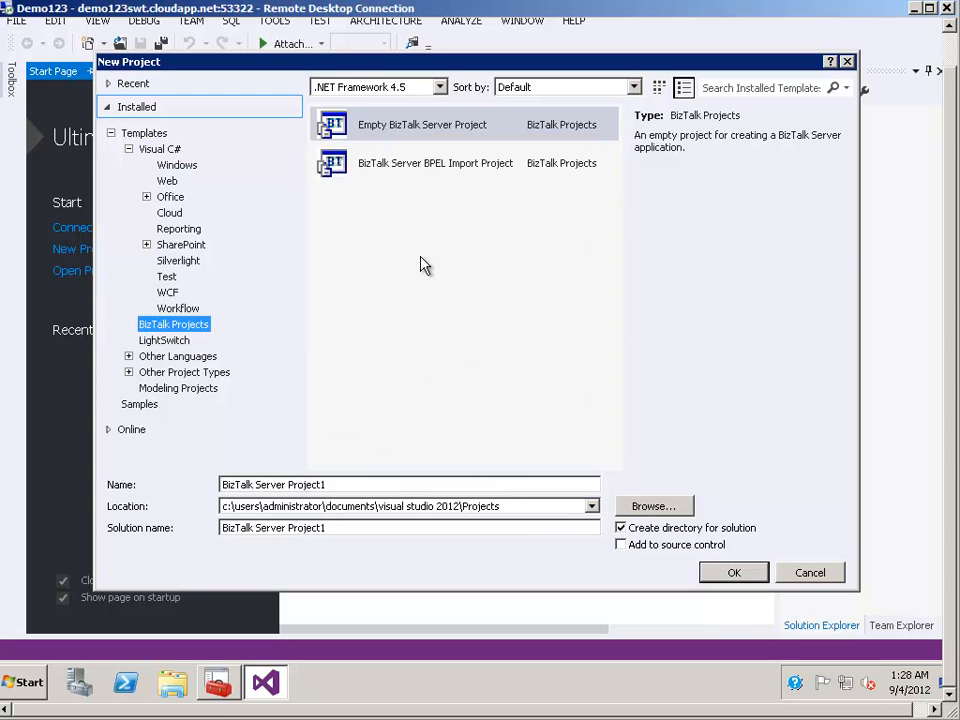
{"action": "left_click", "coordinate": [462, 134]}
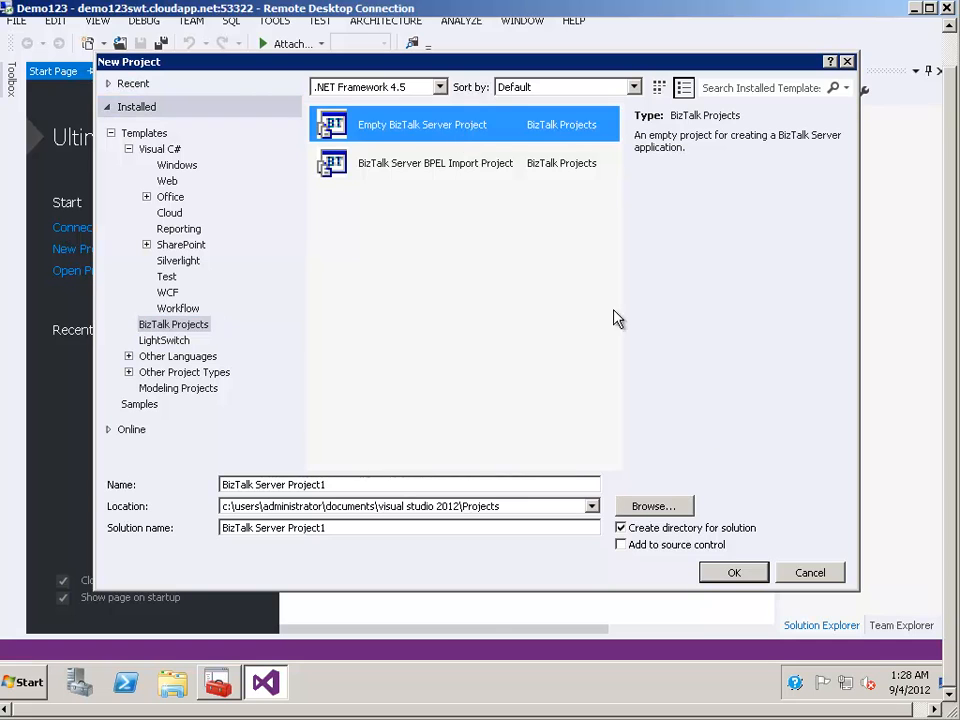
{"action": "left_click_drag", "start_coordinate": [350, 486], "coordinate": [118, 507]}
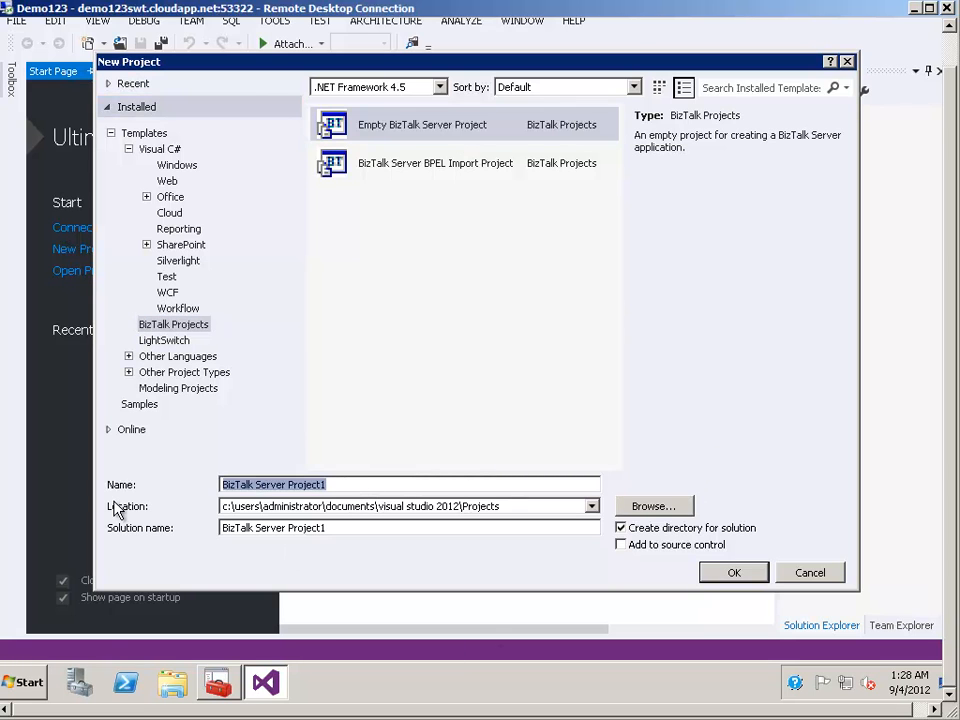
{"action": "type", "text": "Demo123"}
{"action": "key", "text": "Return"}
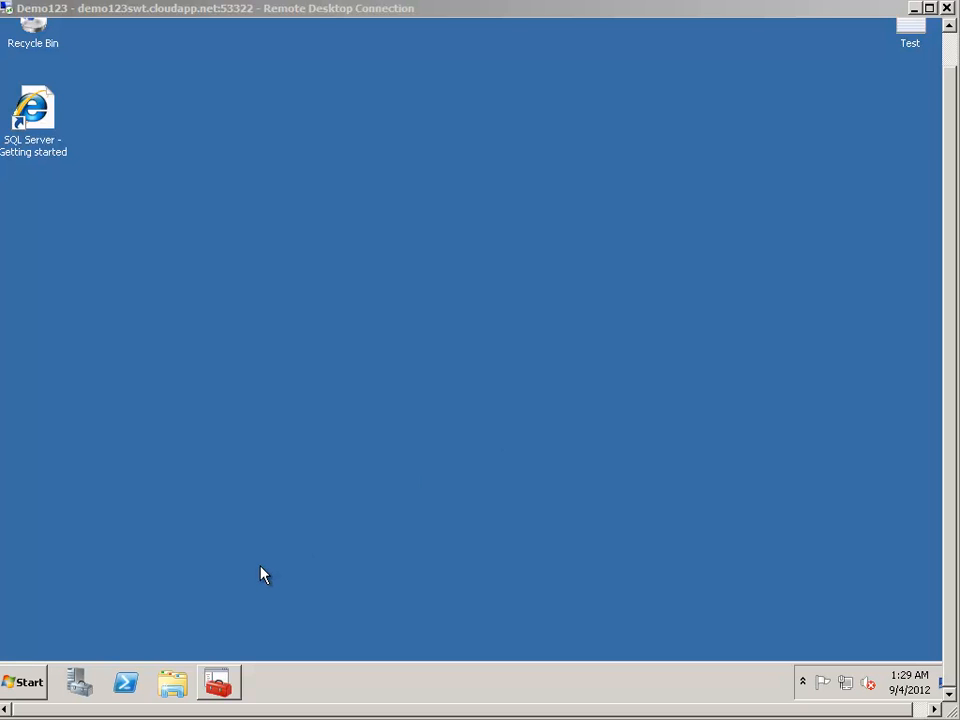
Shut down the remote Demo123 machine with the comment 'jfgk' and confirm
{"action": "left_click", "coordinate": [20, 683]}
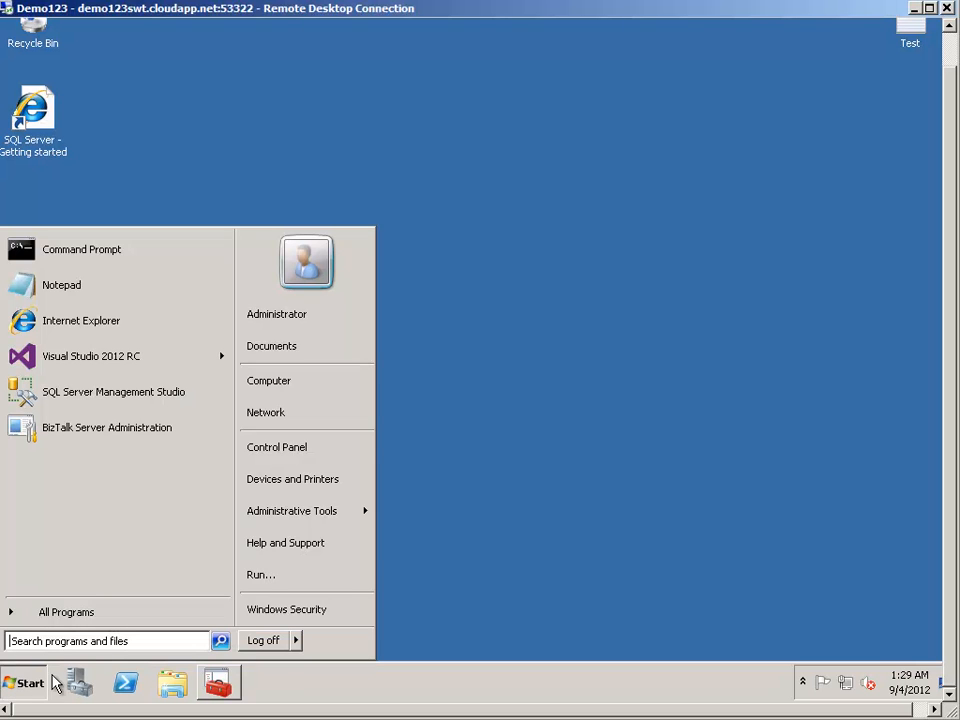
{"action": "left_click", "coordinate": [297, 641]}
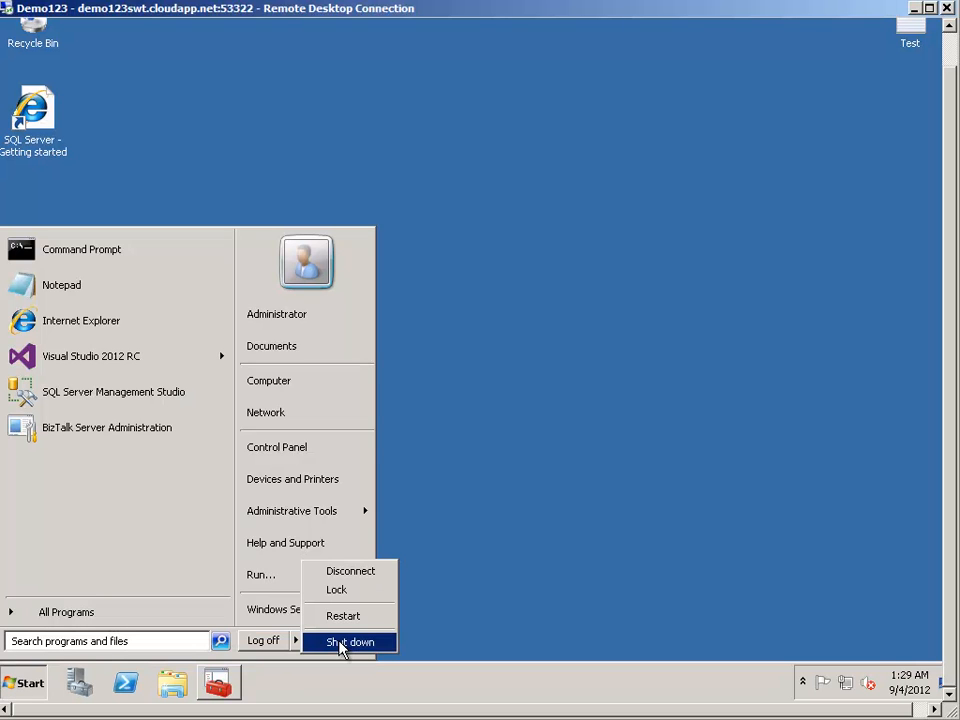
{"action": "left_click", "coordinate": [343, 645]}
{"action": "left_click", "coordinate": [454, 334]}
{"action": "type", "text": "jfgk"}
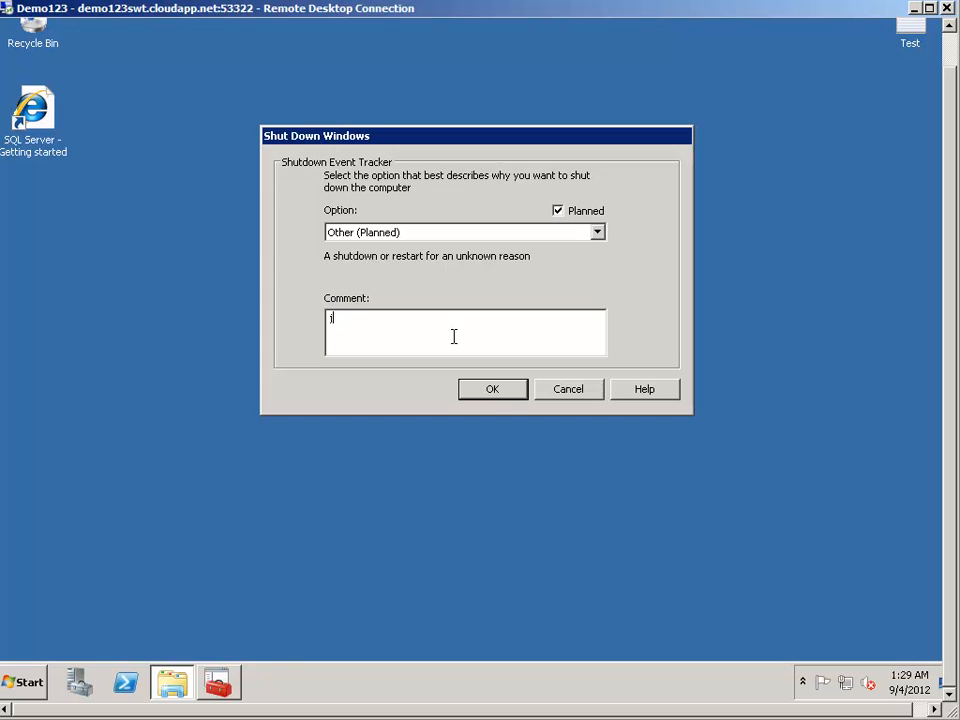
{"action": "left_click", "coordinate": [495, 392]}
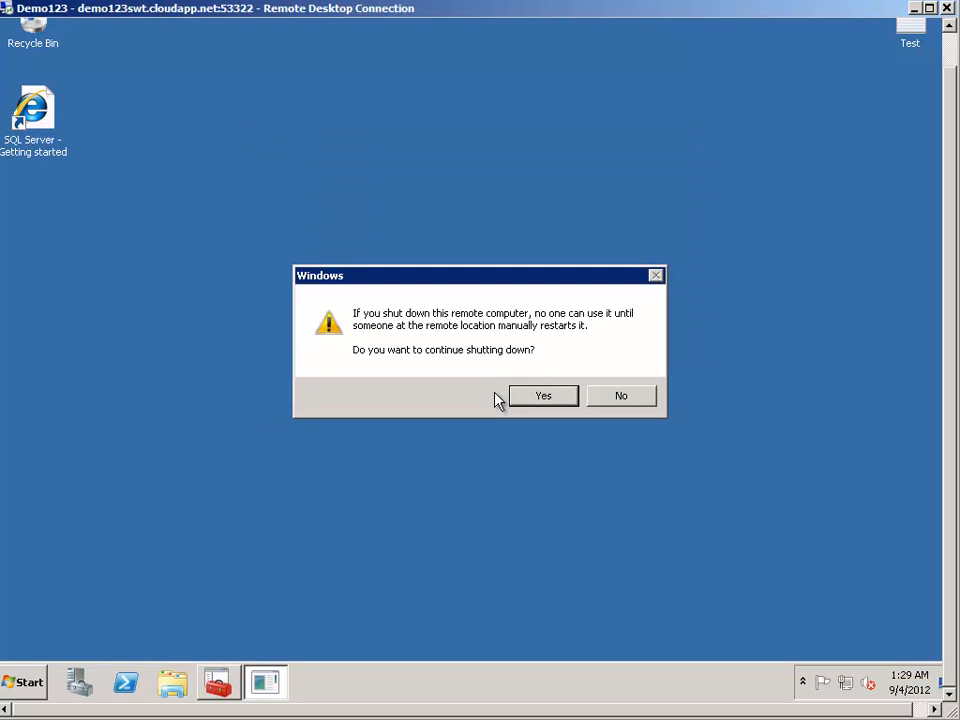
{"action": "left_click", "coordinate": [537, 396]}
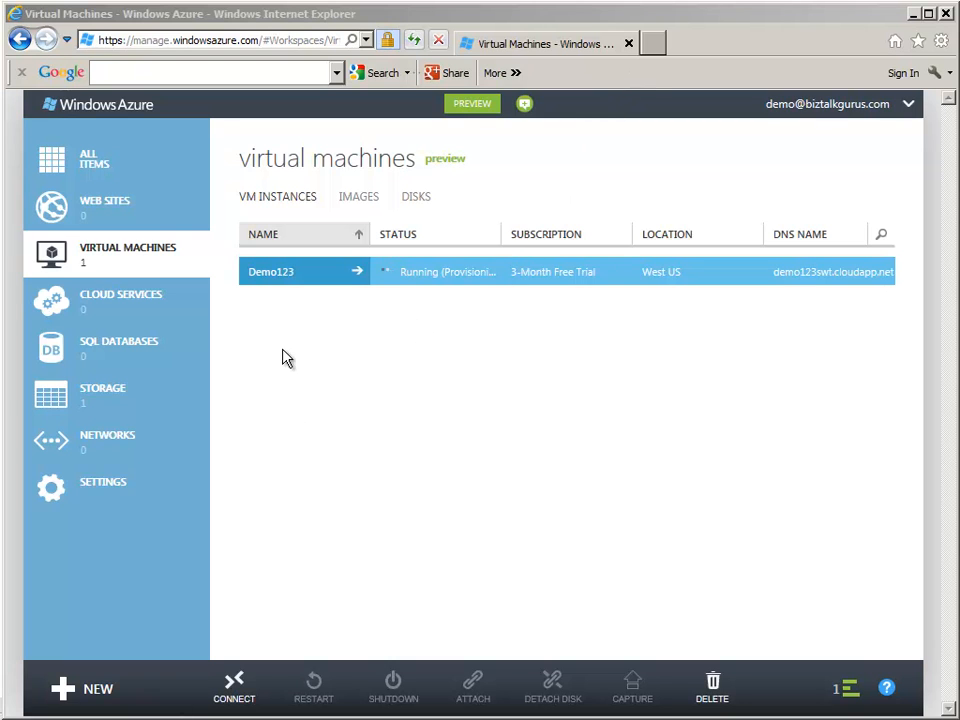
Open Demo123's dashboard and scroll through its usage, quick glance details and OS disk
{"action": "left_click", "coordinate": [361, 280]}
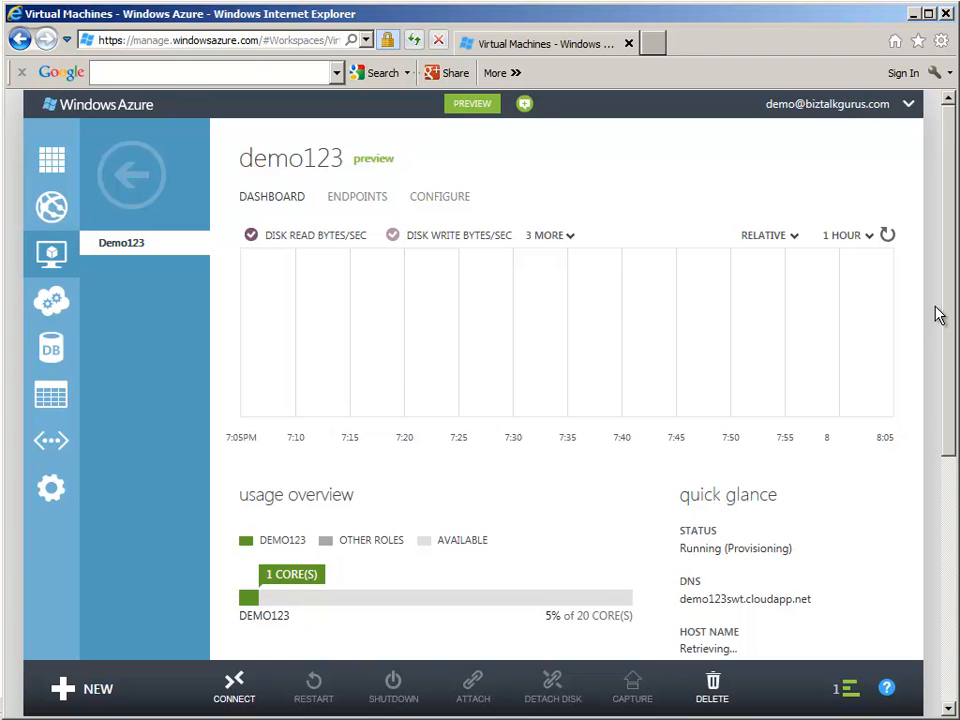
{"action": "left_click_drag", "start_coordinate": [949, 314], "coordinate": [926, 407]}
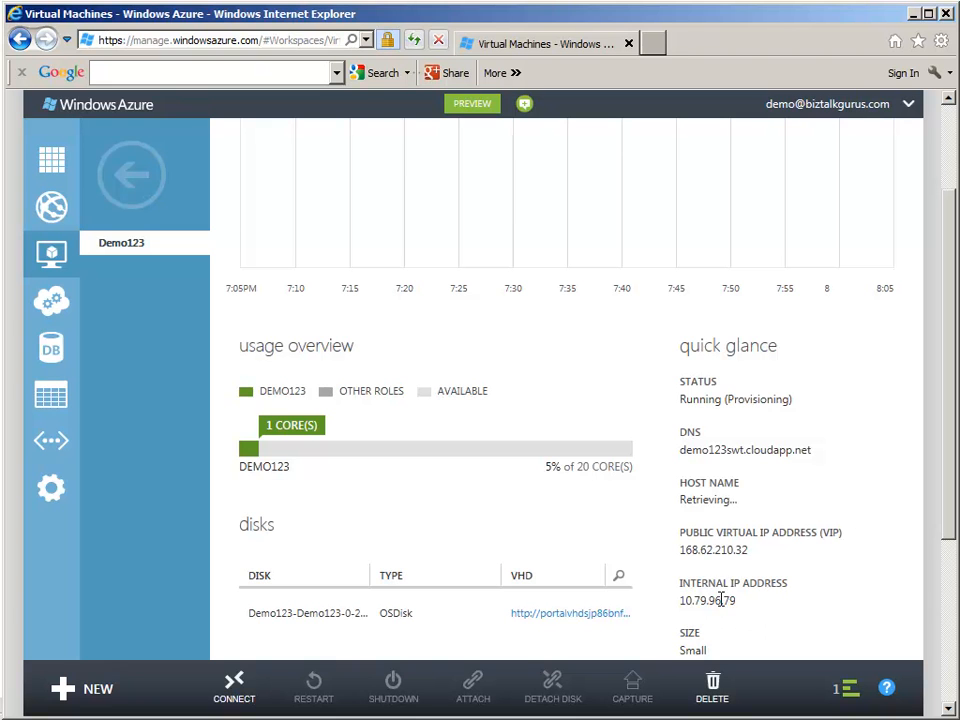
{"action": "scroll", "coordinate": [590, 570], "scroll_direction": "up", "scroll_amount": 2}
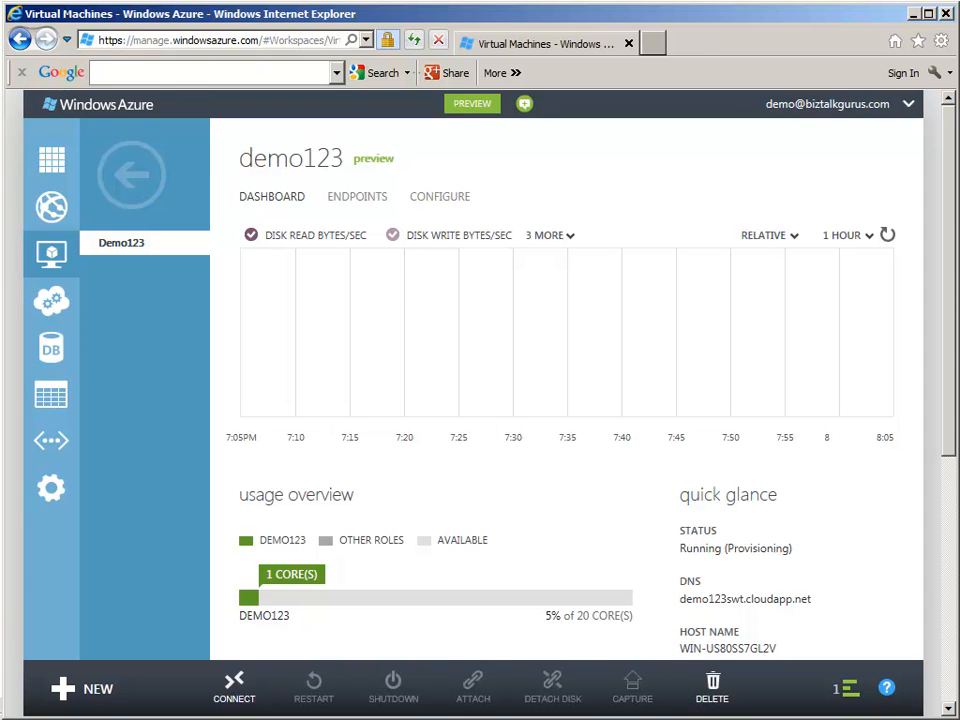
{"action": "left_click_drag", "start_coordinate": [945, 279], "coordinate": [942, 453]}
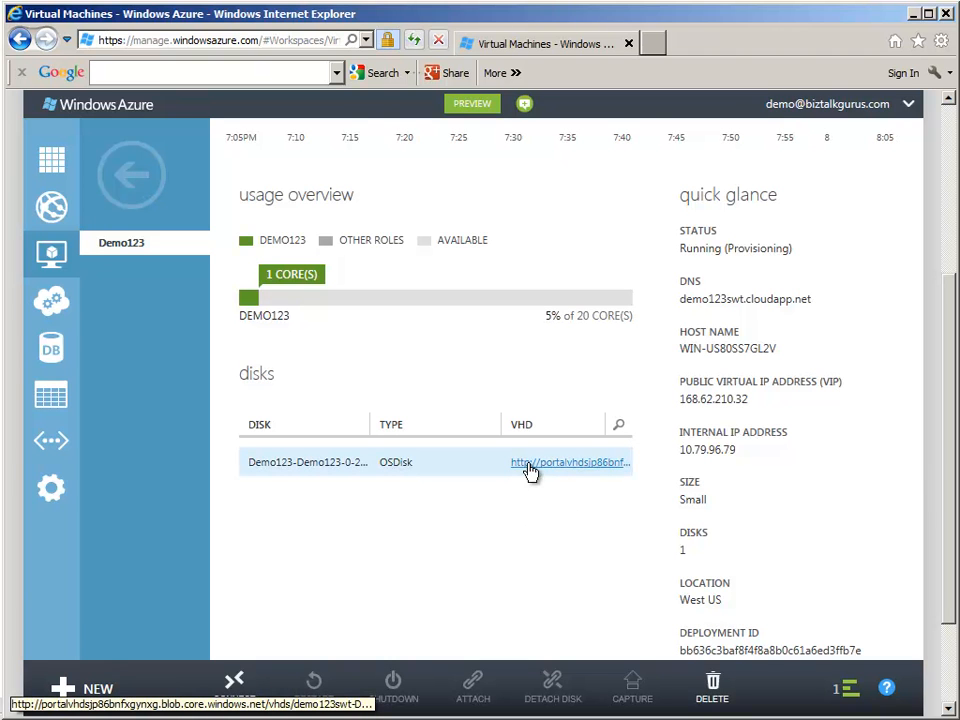